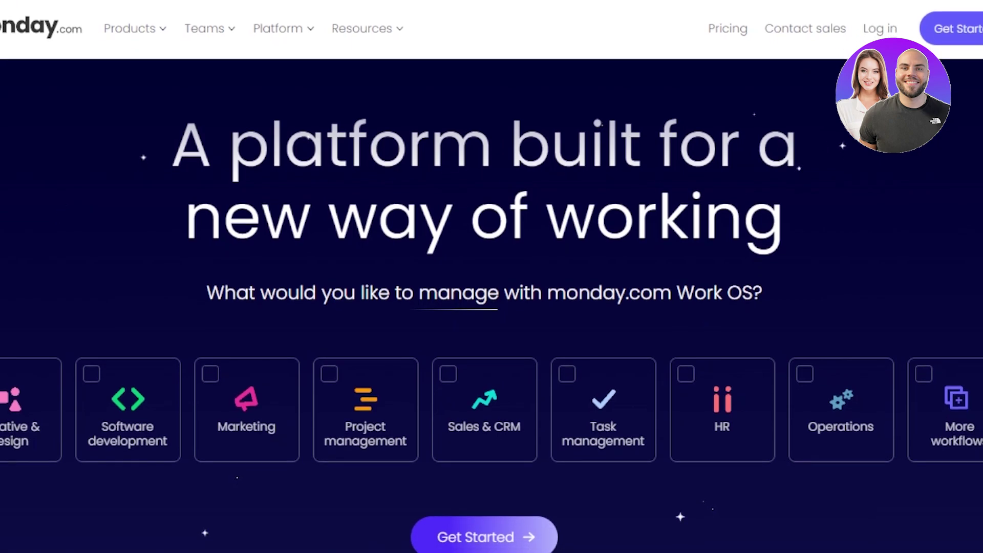
# Browse the monday.com landing page, then start signing up with a work email via Get Started.
pyautogui.scroll(-10, 492, 317)
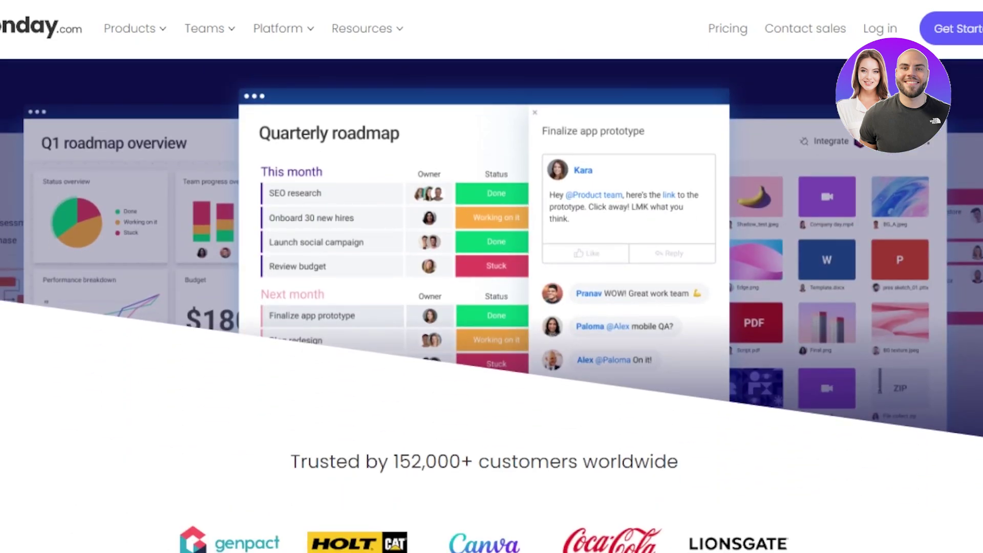
pyautogui.scroll(-15, 491, 307)
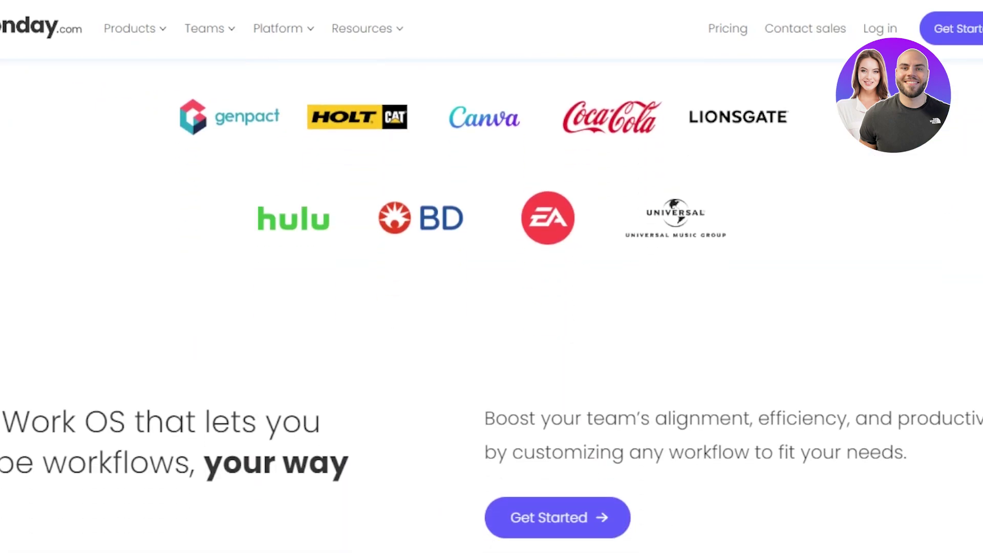
pyautogui.scroll(-10, 492, 308)
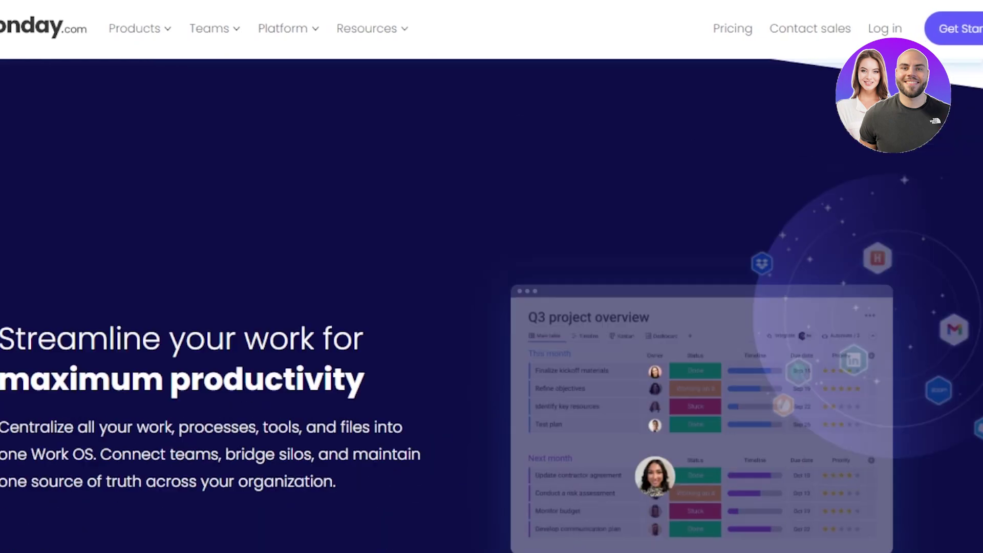
pyautogui.scroll(-15, 492, 307)
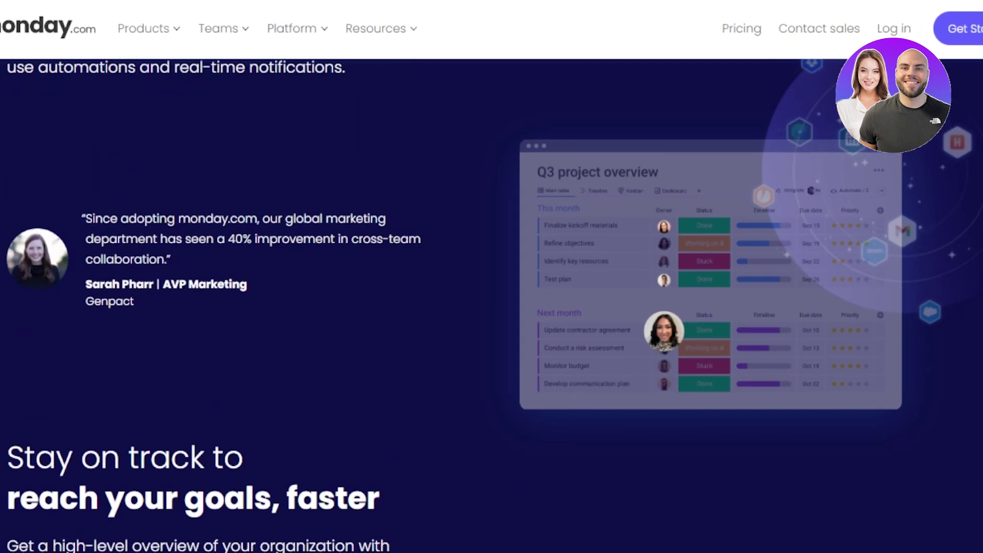
pyautogui.scroll(-9, 492, 307)
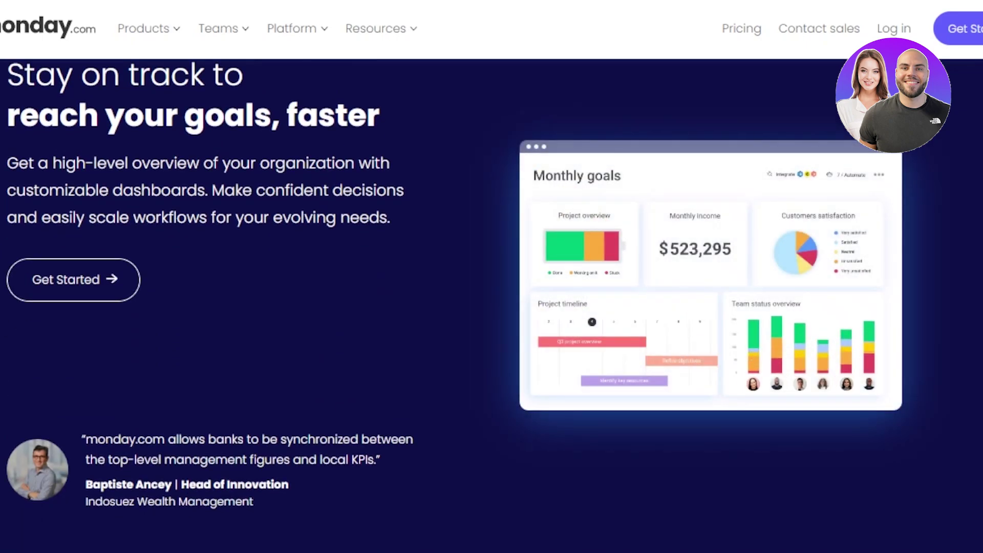
pyautogui.scroll(-8, 492, 308)
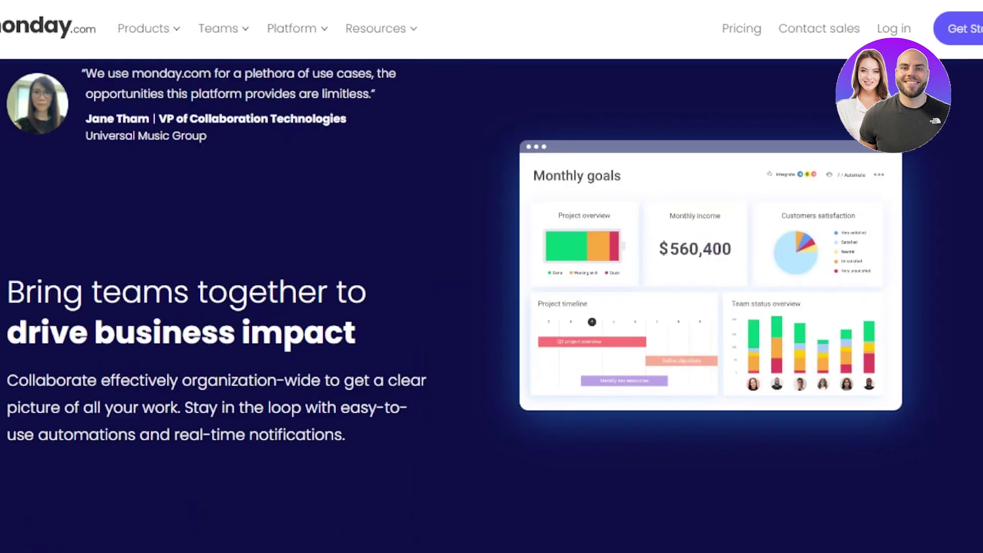
pyautogui.scroll(15, 492, 308)
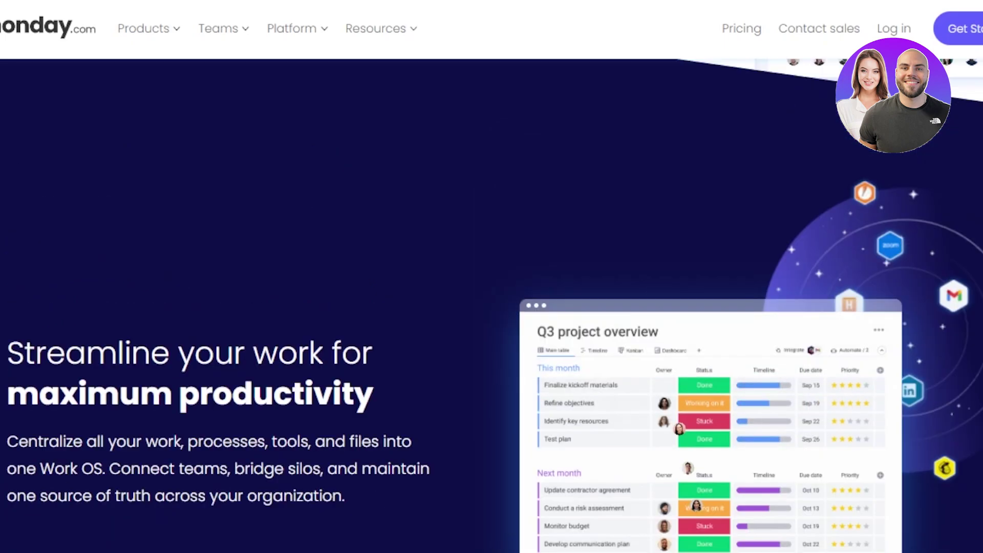
pyautogui.scroll(3, 491, 307)
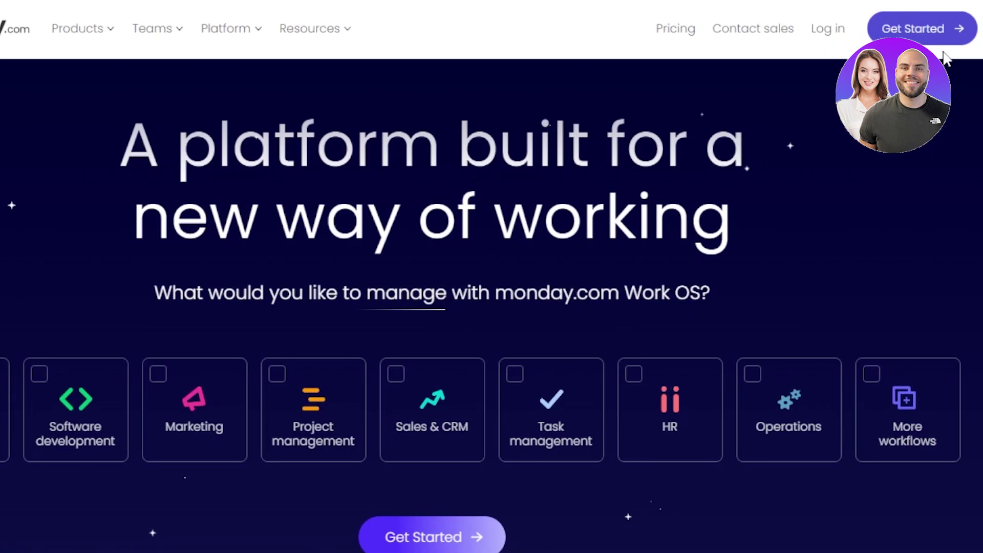
pyautogui.click(922, 29)
pyautogui.click(836, 204)
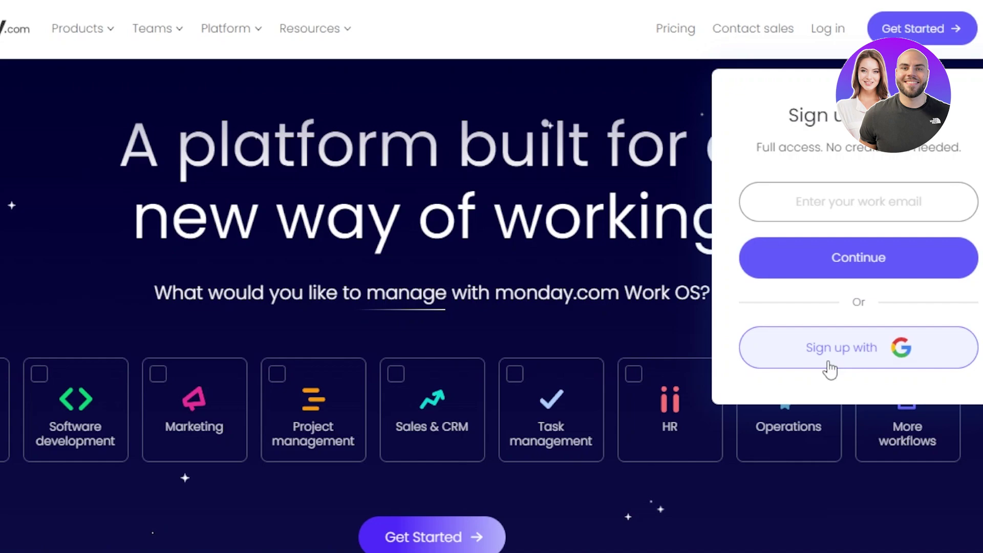
pyautogui.moveTo(827, 148); pyautogui.dragTo(920, 148)
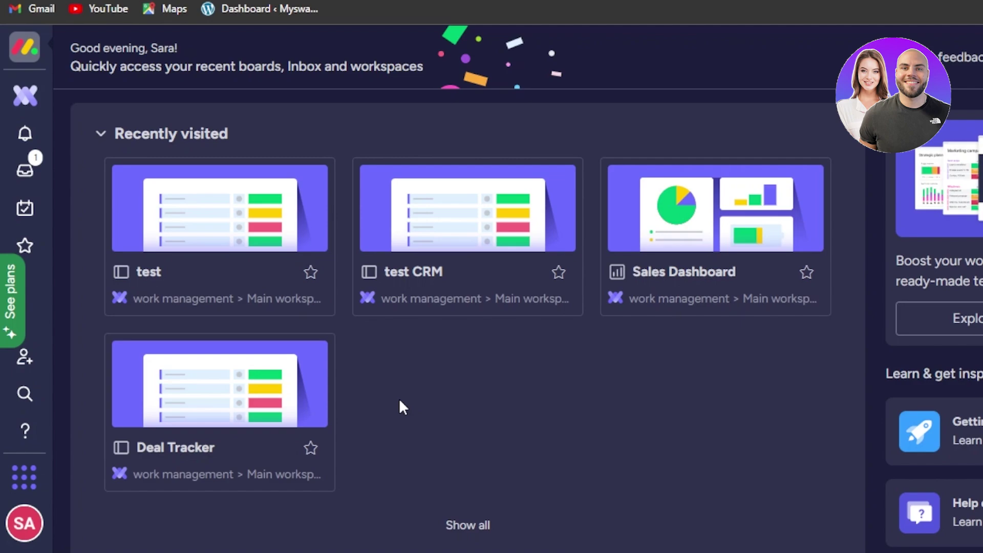
pyautogui.click(25, 359)
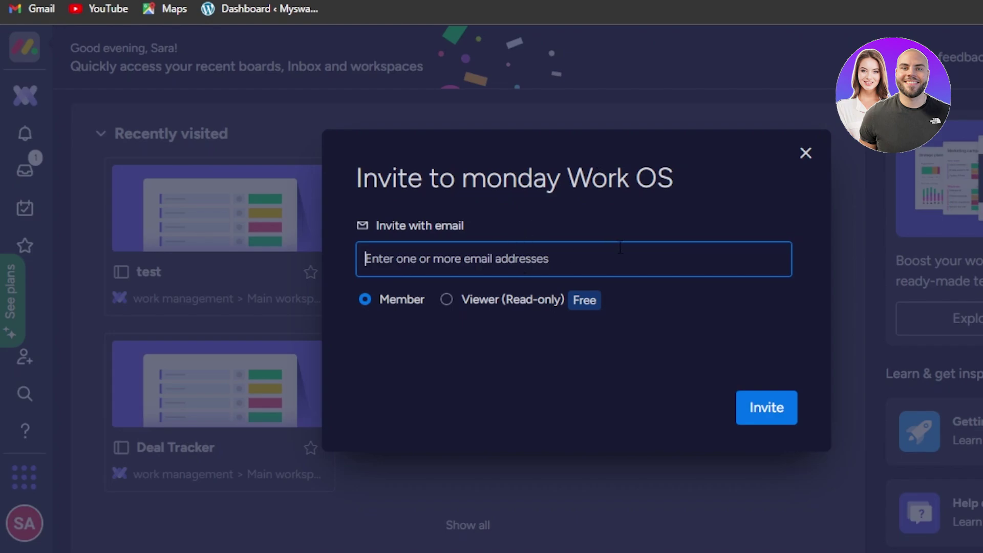
pyautogui.click(805, 154)
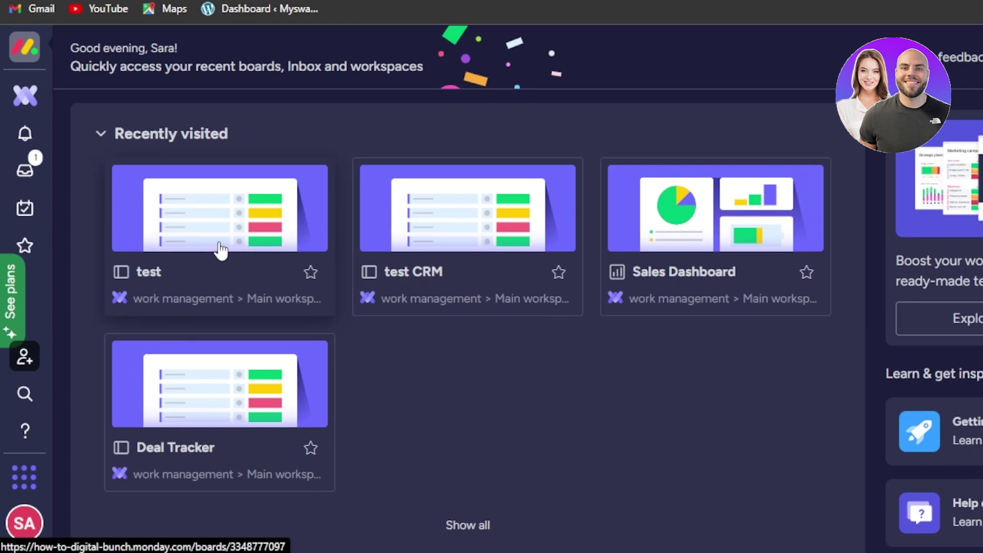
# Open the Main workspace overview and bring up its + Add menu.
pyautogui.click(721, 320)
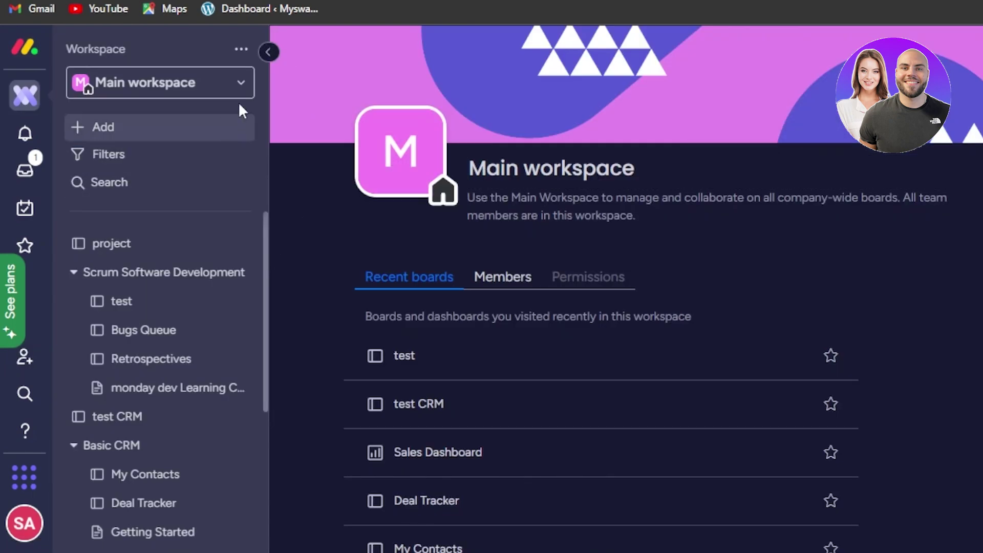
pyautogui.scroll(-1, 267, 237)
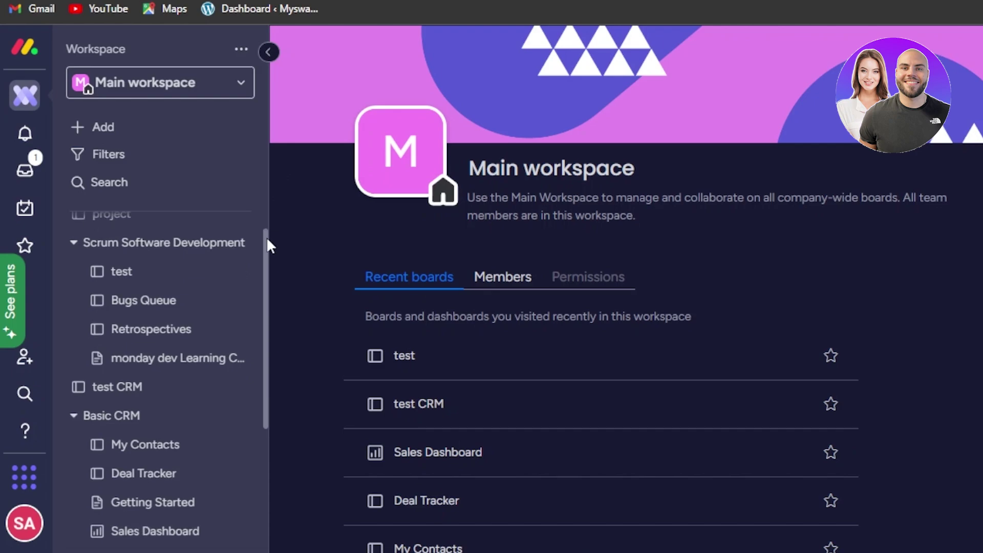
pyautogui.scroll(1, 266, 224)
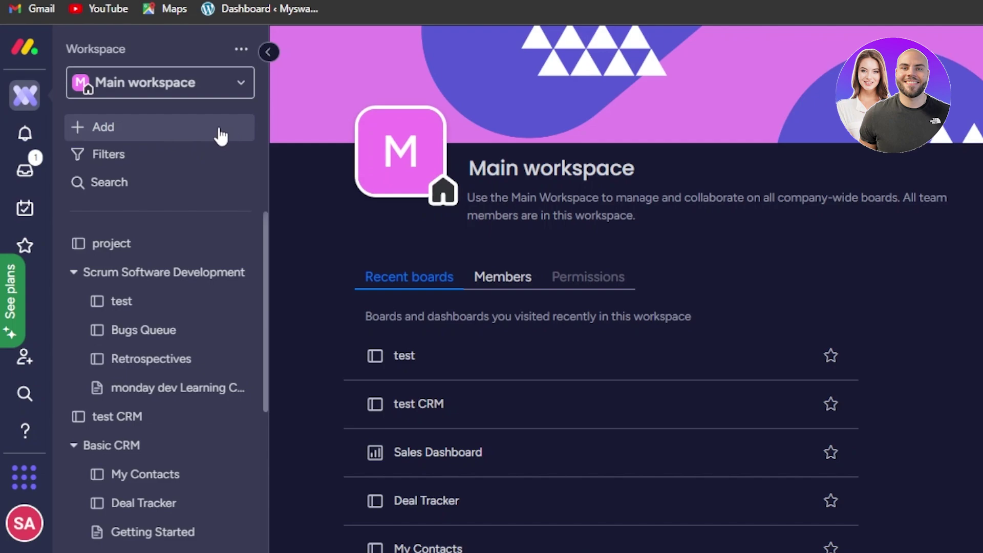
pyautogui.click(135, 134)
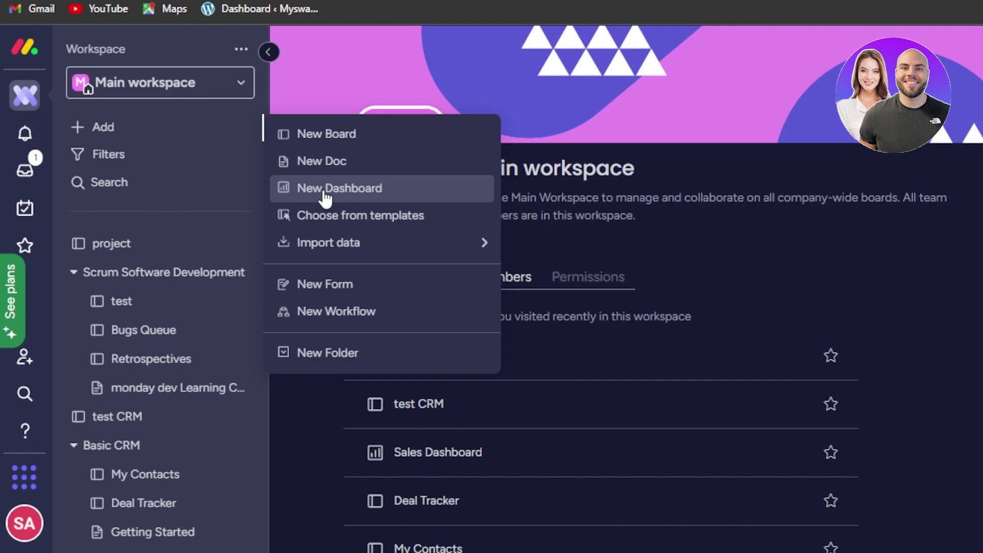
# Create a new dashboard named 'New 2' in the Main workspace.
pyautogui.click(325, 197)
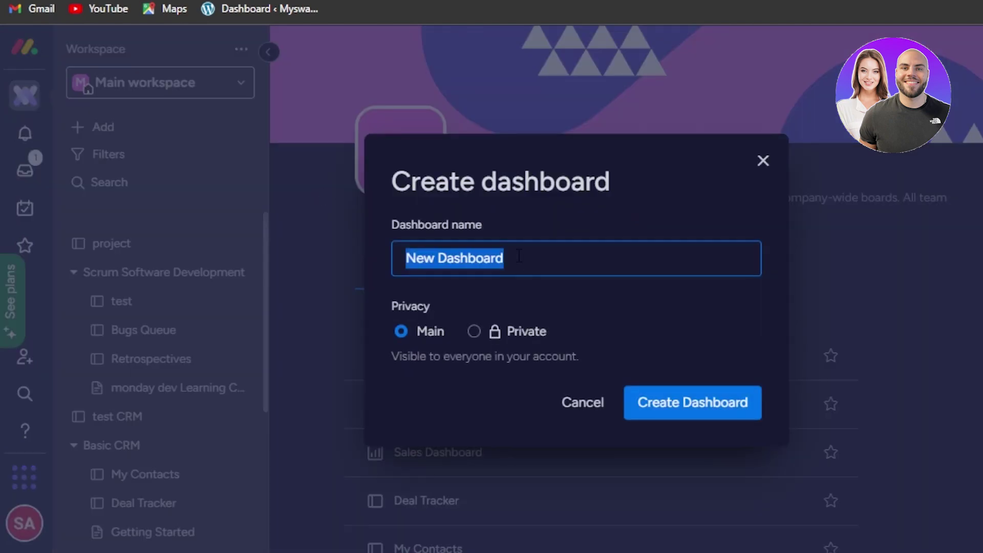
pyautogui.press('BackSpace')
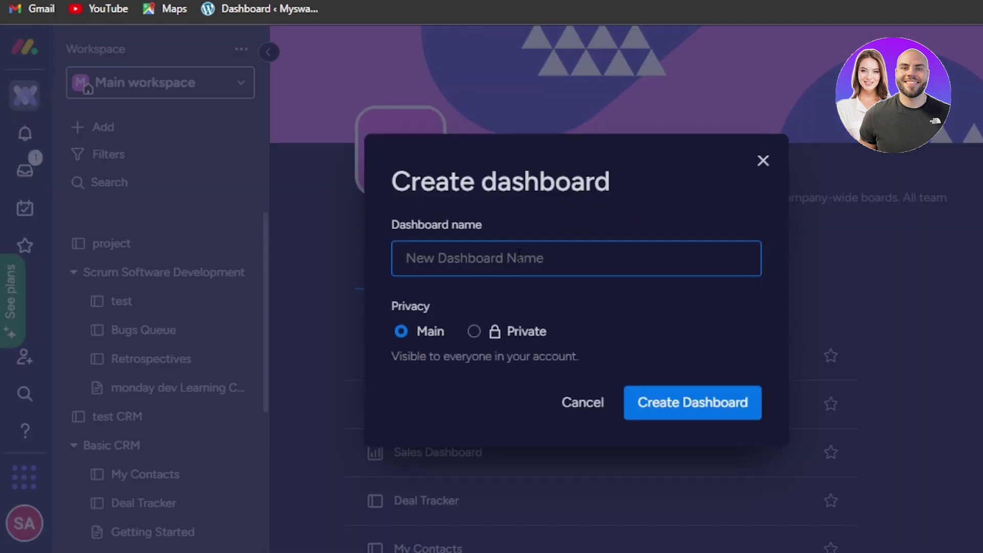
pyautogui.write('New 2')
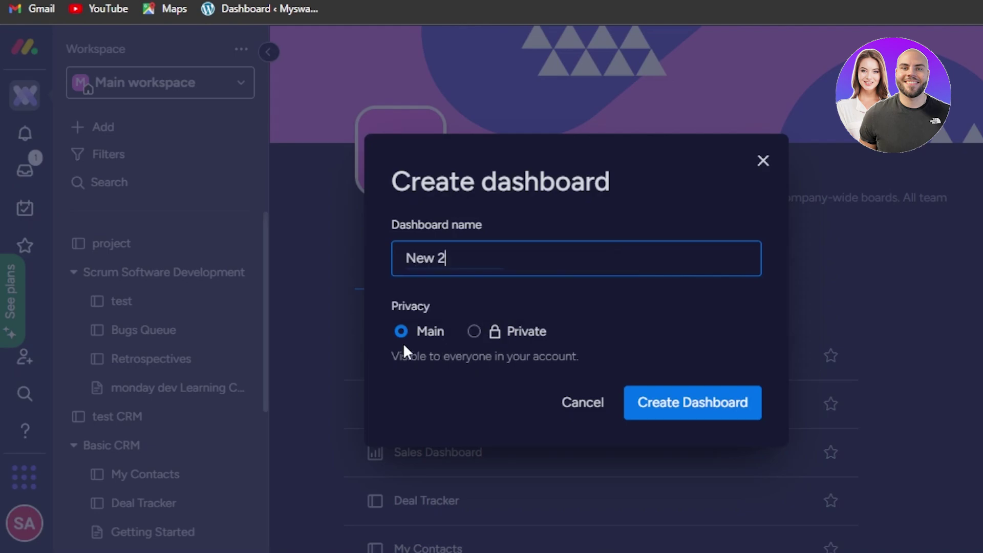
pyautogui.click(669, 413)
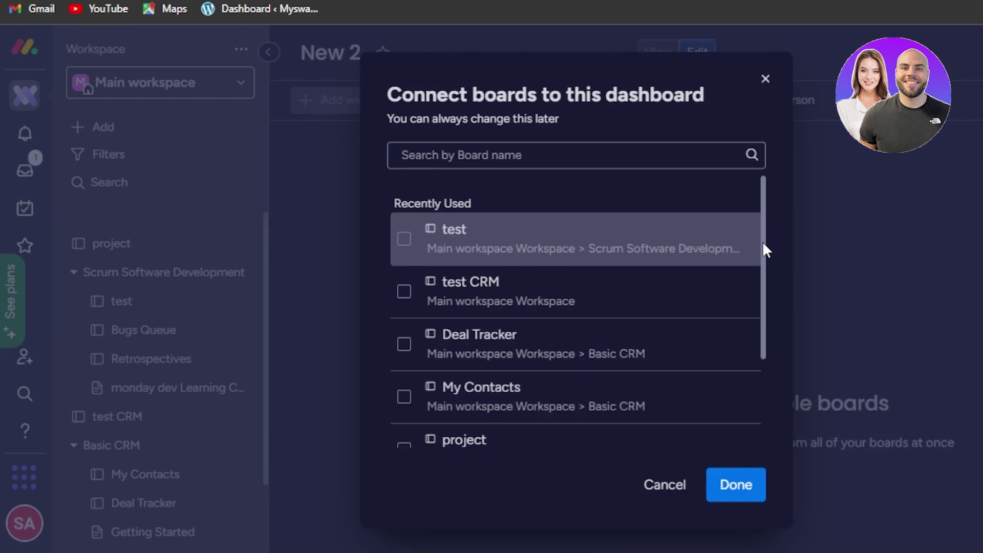
# Check the test, project and test CRM boards and connect all three to the dashboard.
pyautogui.moveTo(764, 245); pyautogui.dragTo(765, 273)
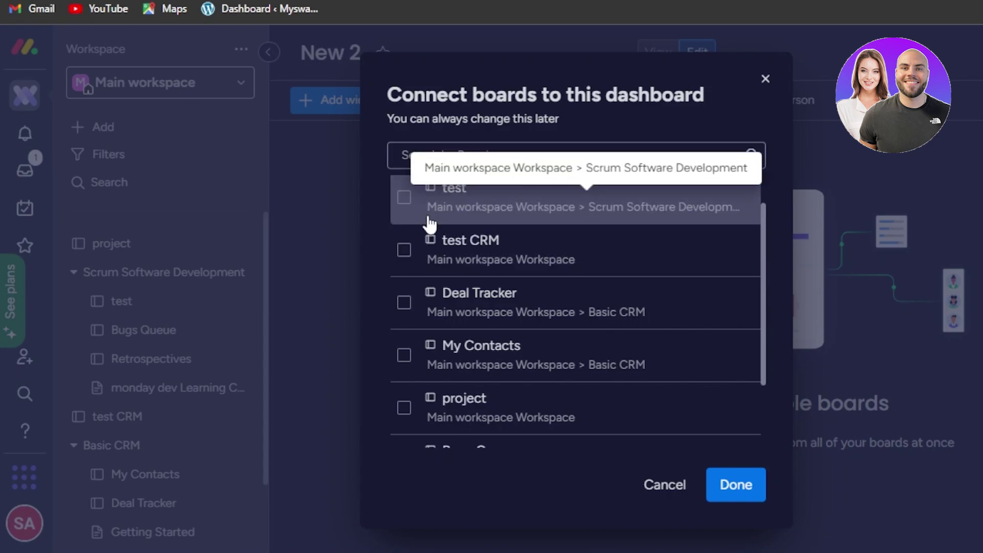
pyautogui.click(404, 198)
pyautogui.click(404, 444)
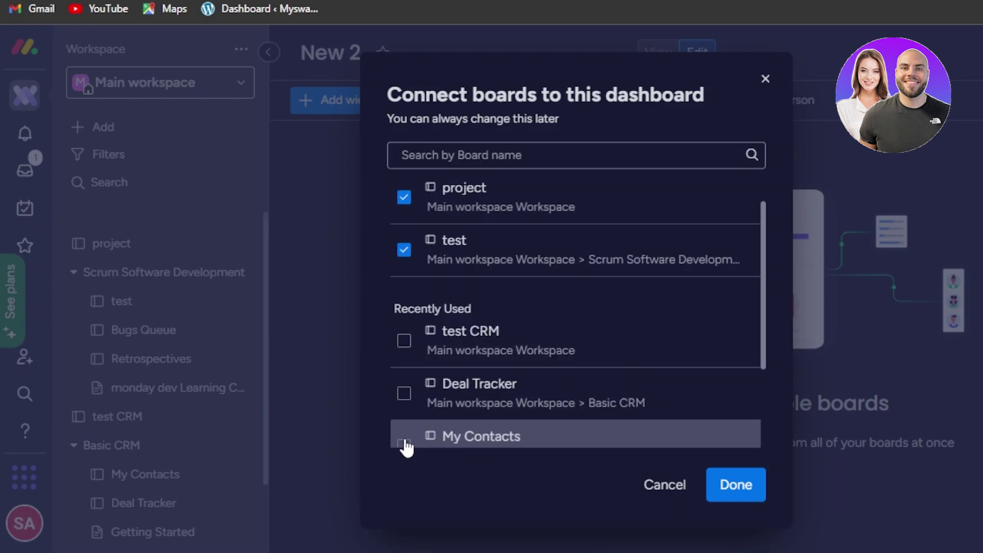
pyautogui.moveTo(754, 286); pyautogui.dragTo(764, 381)
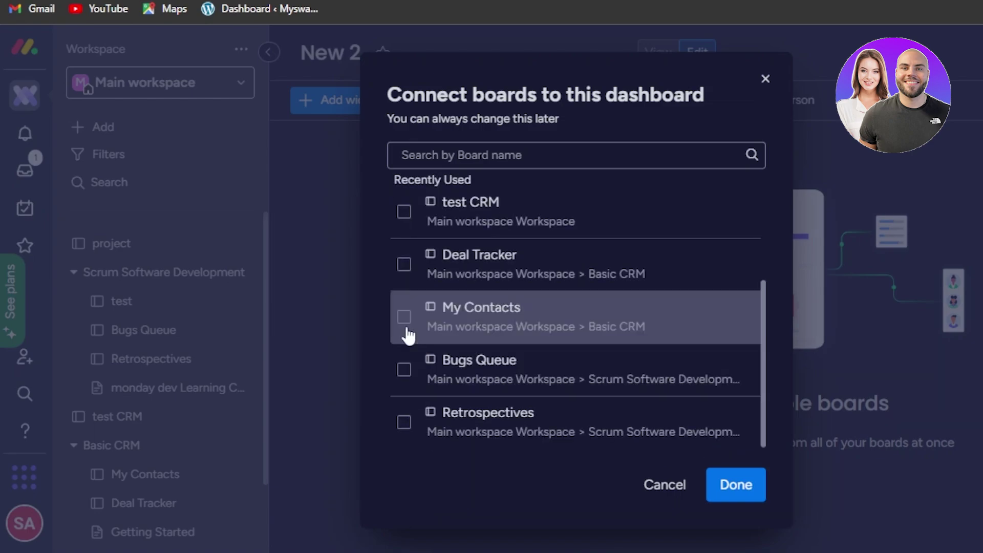
pyautogui.click(405, 216)
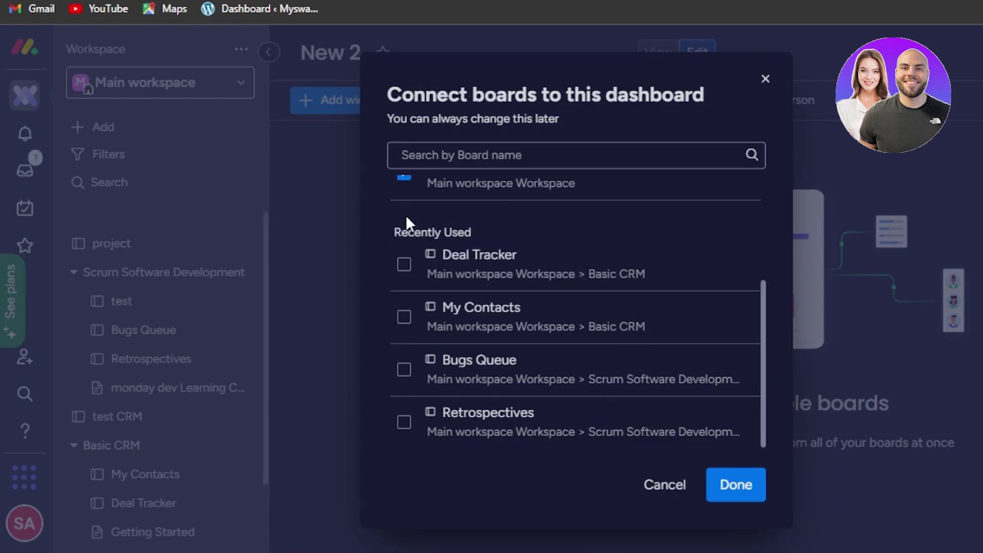
pyautogui.moveTo(764, 341); pyautogui.dragTo(751, 211)
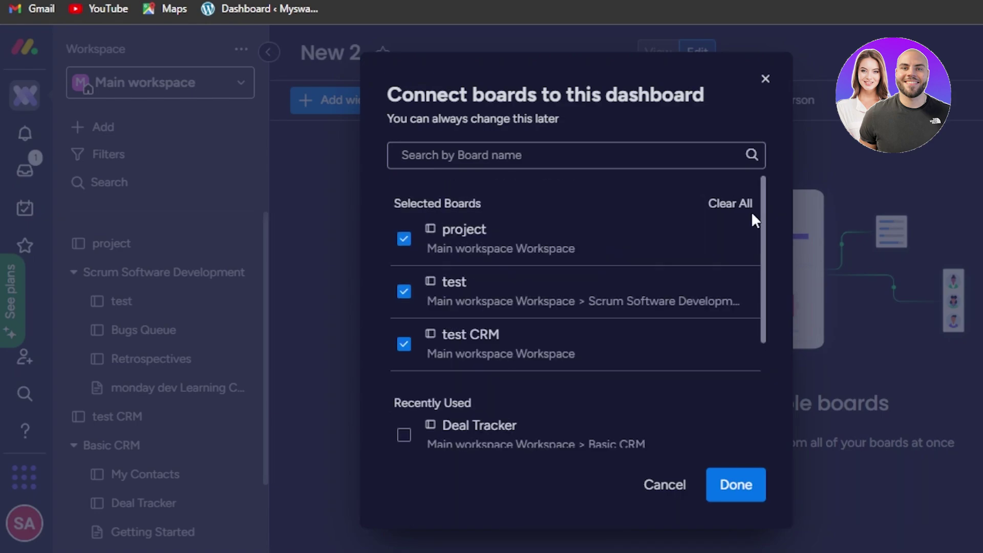
pyautogui.click(739, 491)
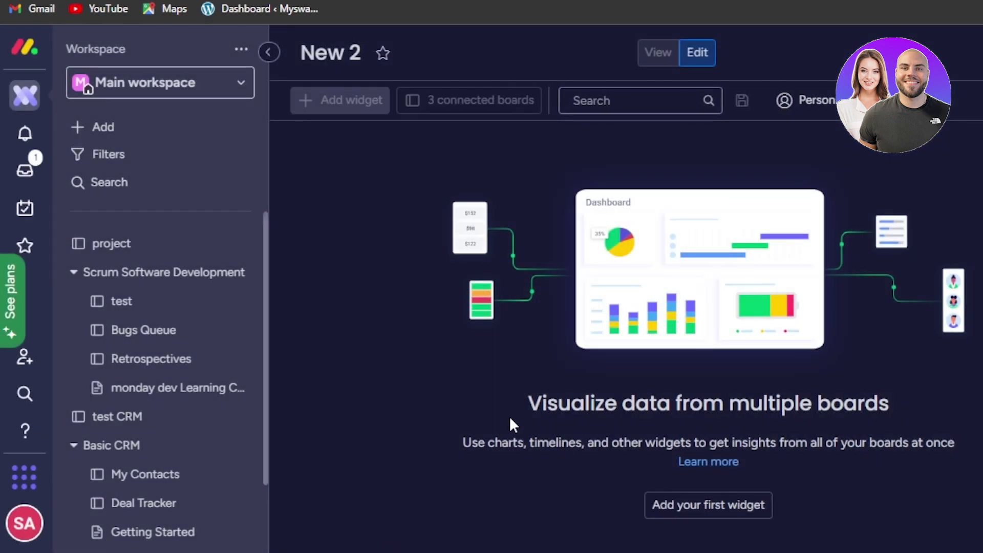
# Collapse the workspace sidebar and review the three connected boards in the dialog.
pyautogui.click(262, 53)
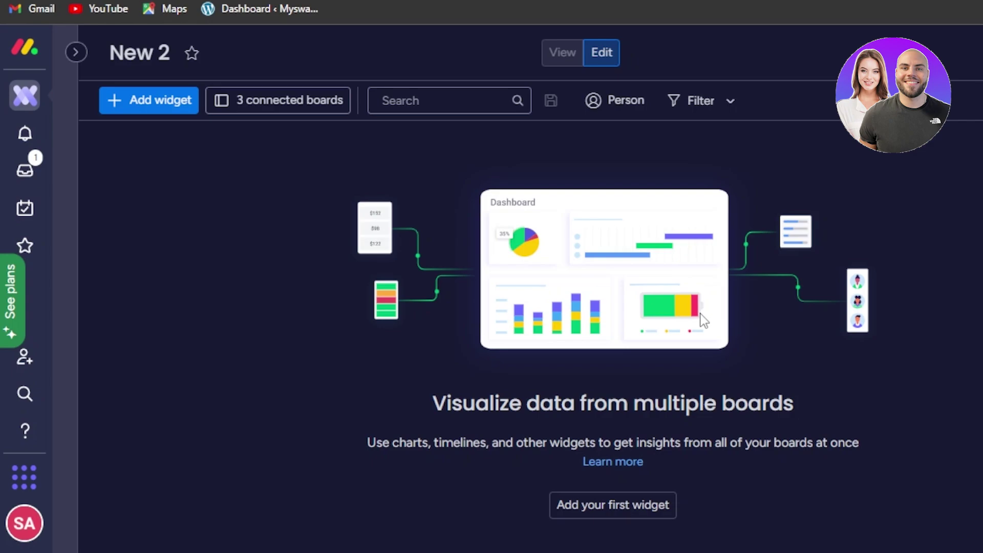
pyautogui.click(269, 101)
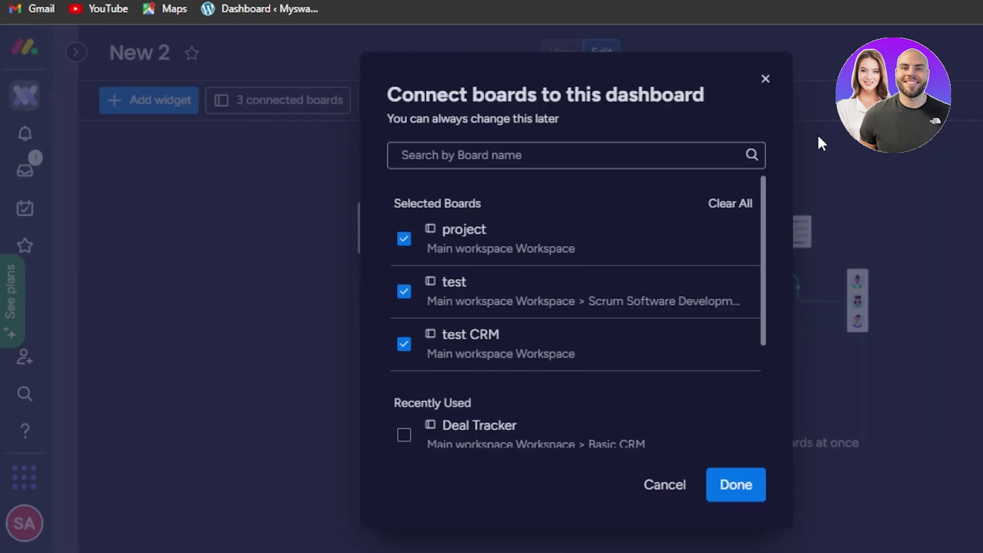
pyautogui.click(766, 79)
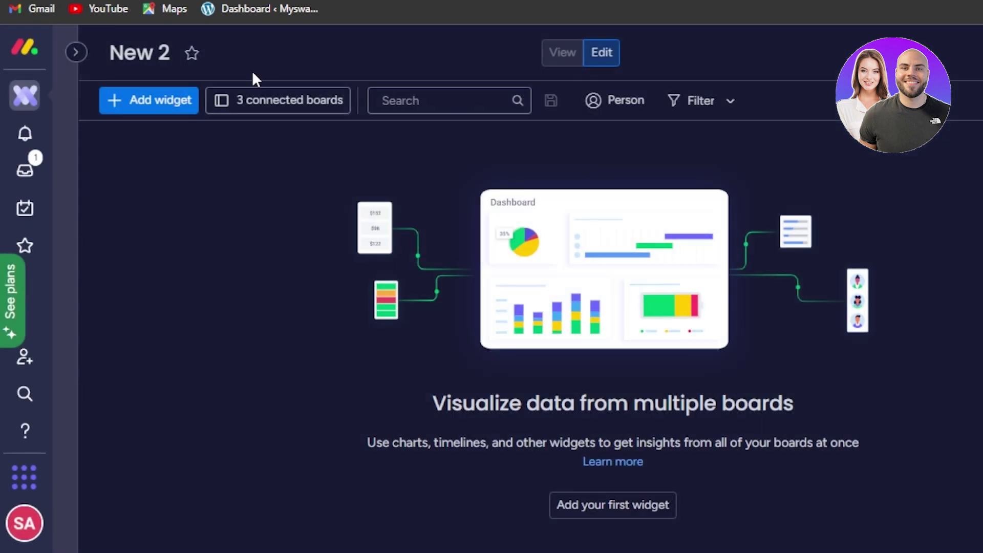
pyautogui.click(270, 104)
pyautogui.scroll(-3, 762, 307)
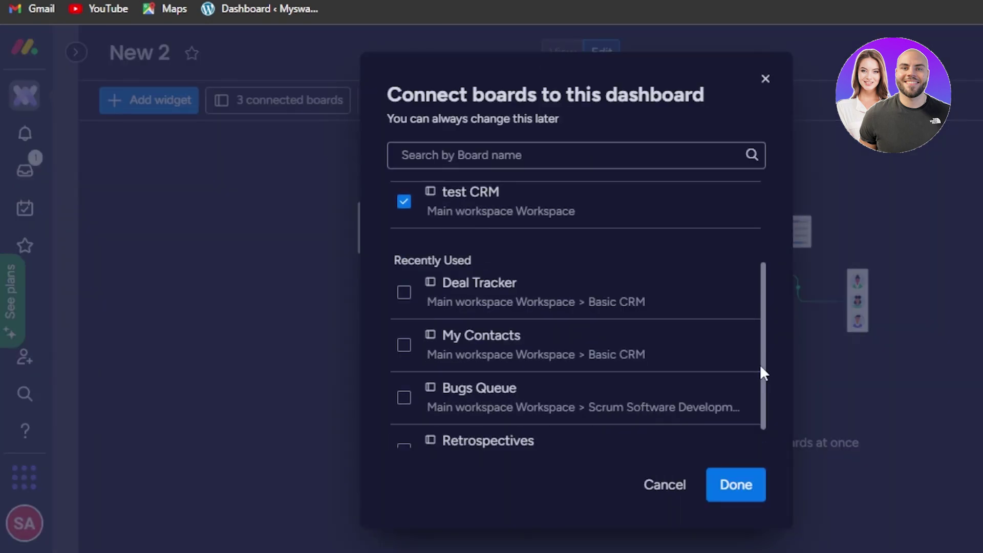
pyautogui.click(416, 48)
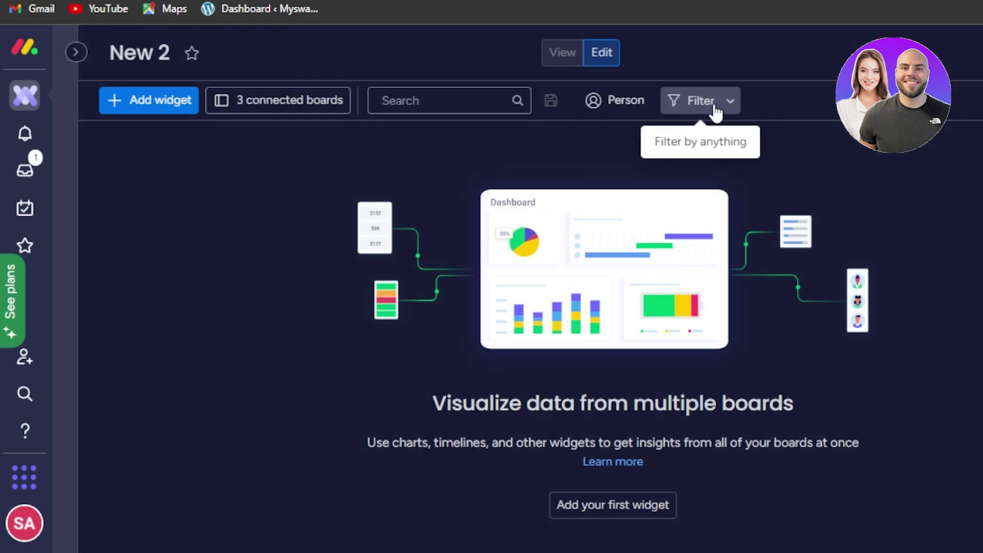
pyautogui.click(132, 108)
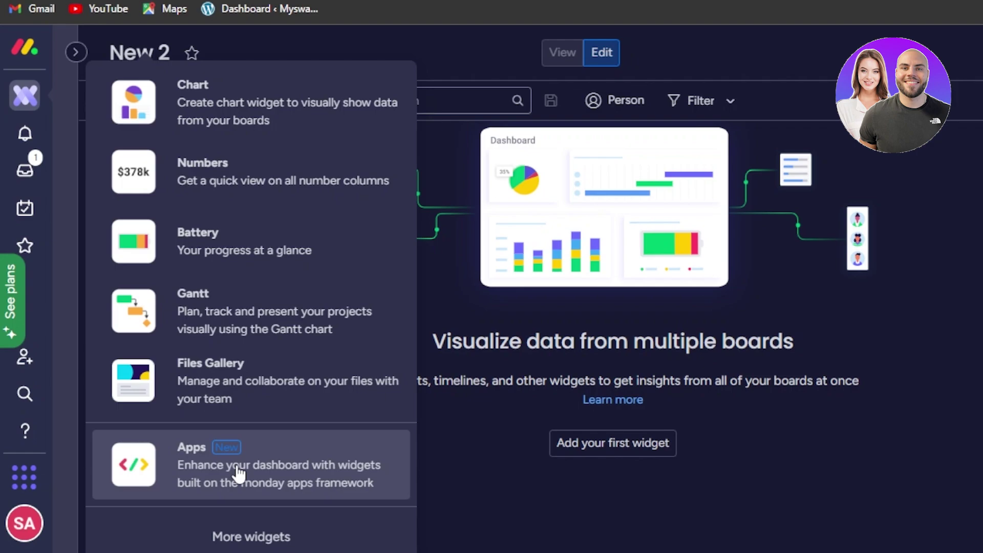
pyautogui.click(285, 541)
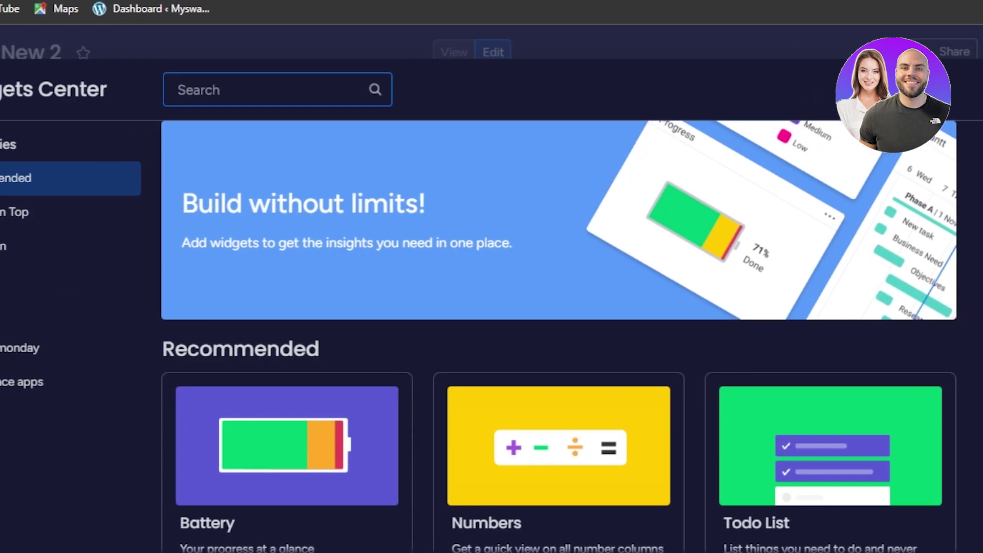
pyautogui.scroll(-9, 558, 332)
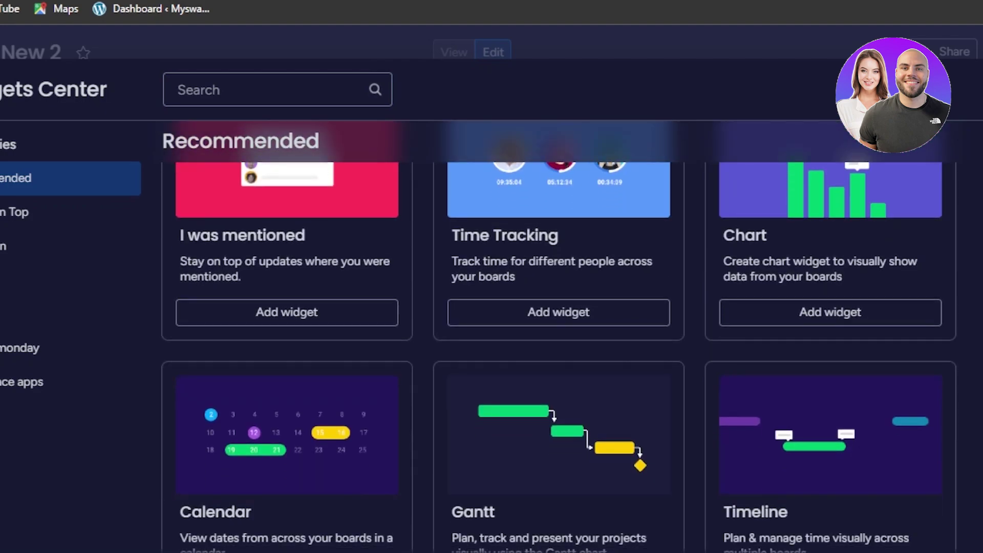
pyautogui.moveTo(179, 164); pyautogui.dragTo(767, 235)
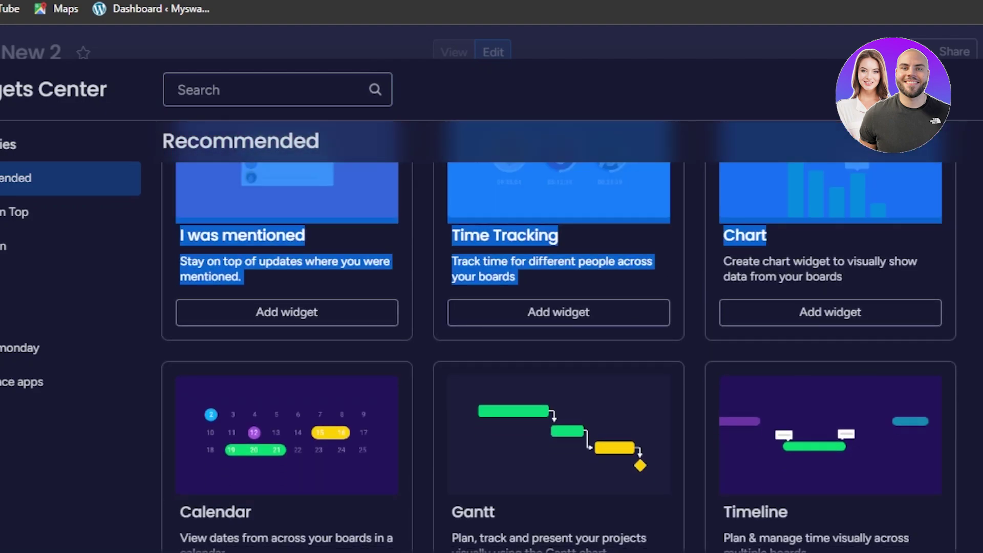
pyautogui.scroll(-12, 647, 446)
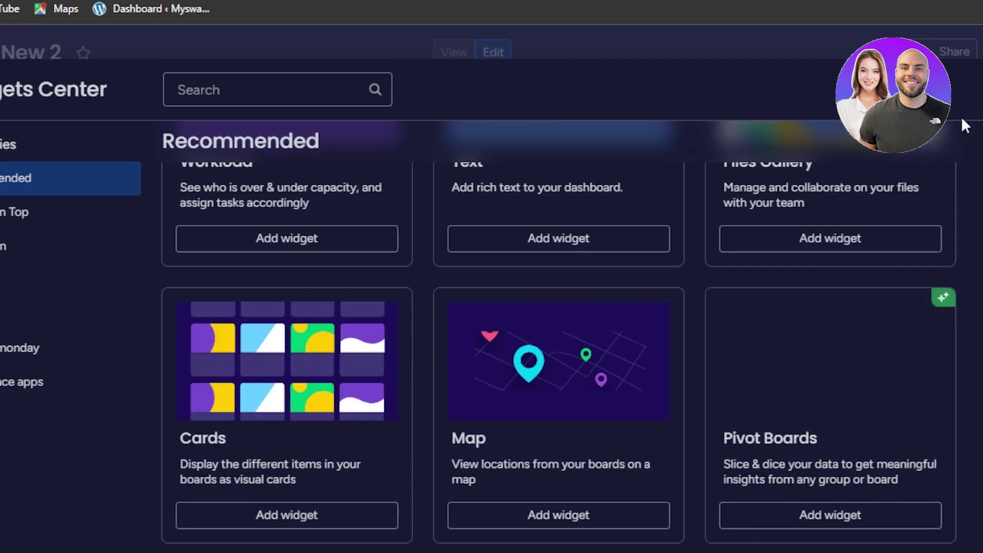
pyautogui.press('Escape')
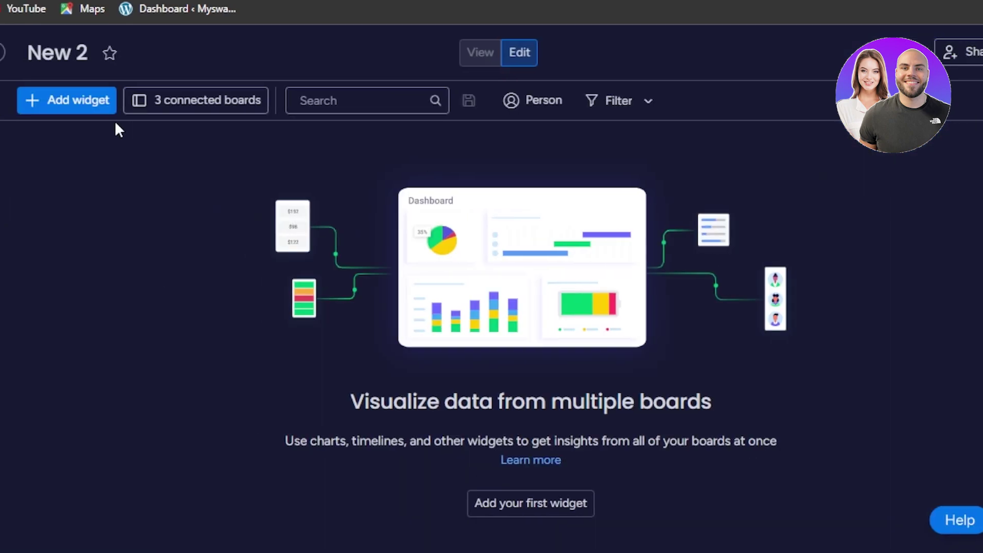
# Add a Chart widget and read its status counts, e.g. 6 for Working on it.
pyautogui.click(172, 110)
pyautogui.scroll(-1, 189, 114)
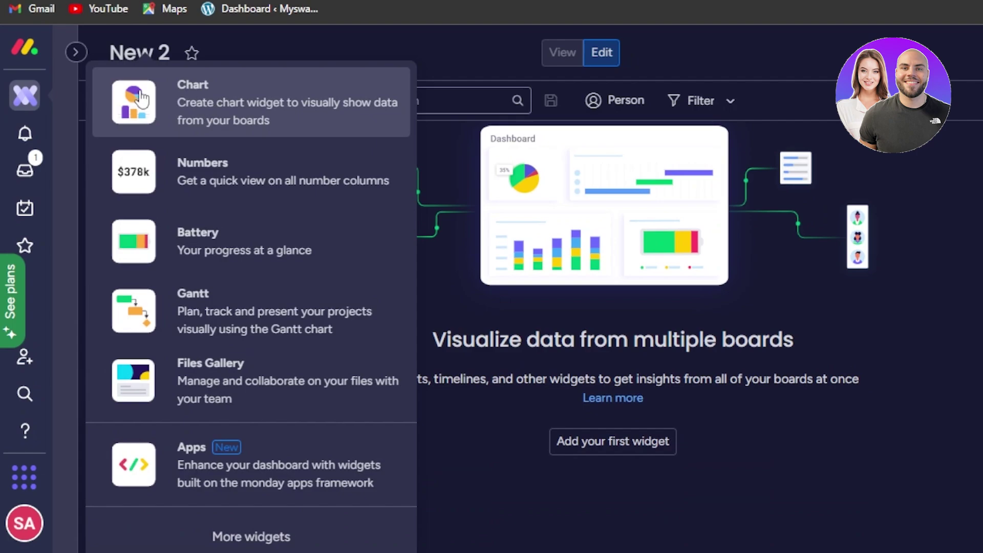
pyautogui.click(168, 105)
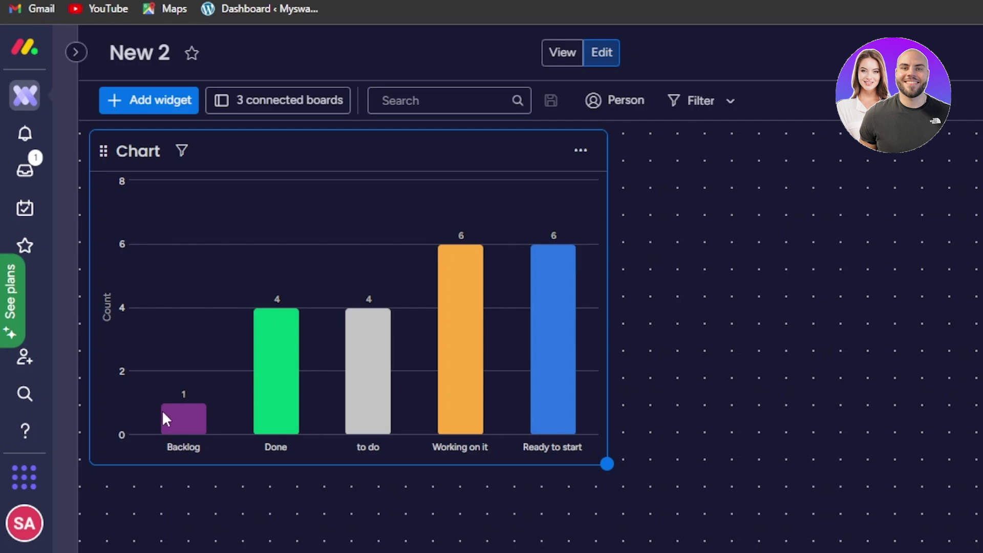
pyautogui.moveTo(279, 346)
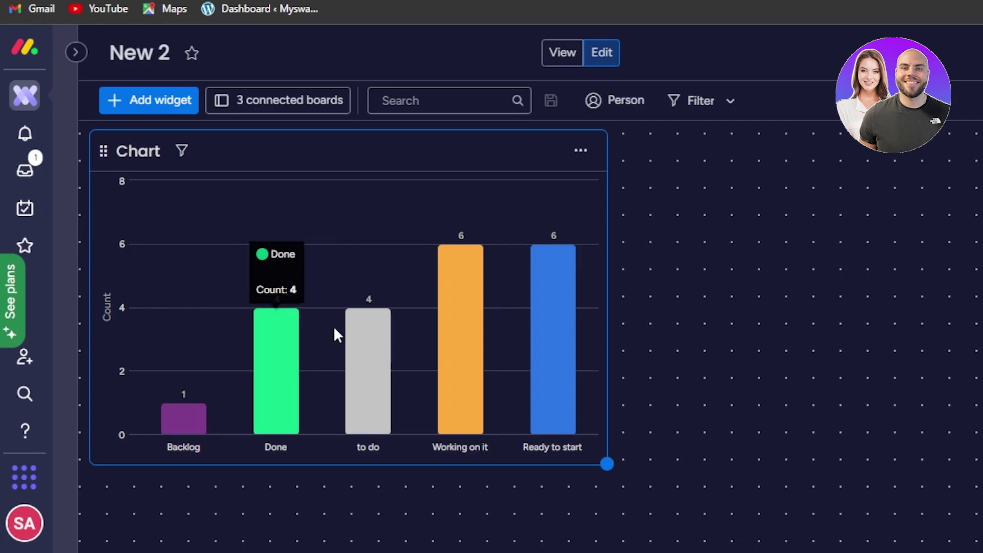
pyautogui.moveTo(450, 344)
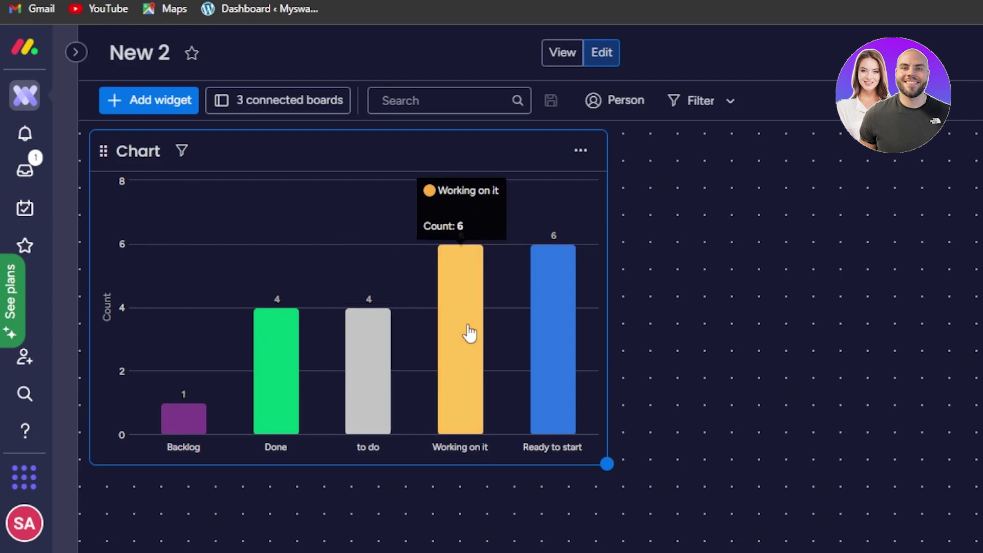
pyautogui.moveTo(545, 340)
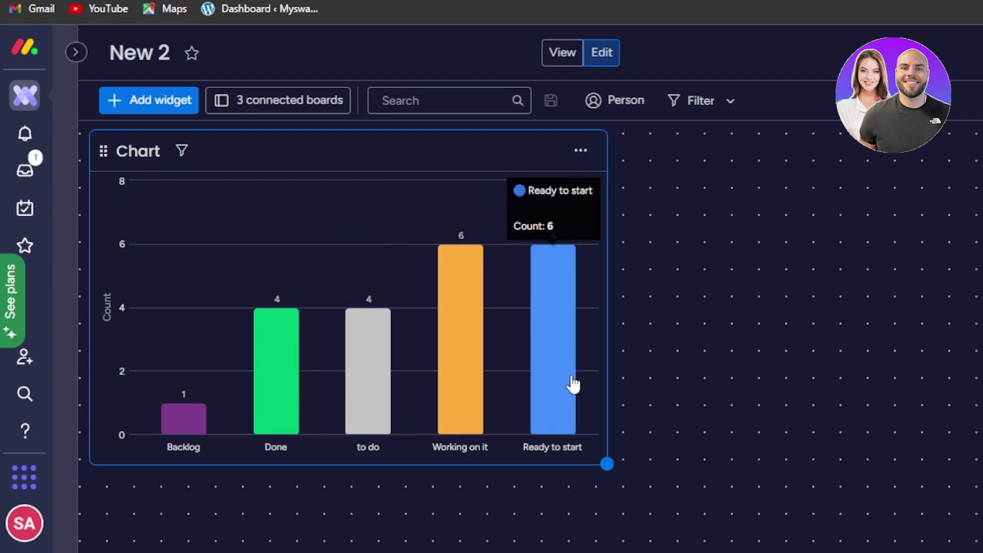
pyautogui.click(154, 109)
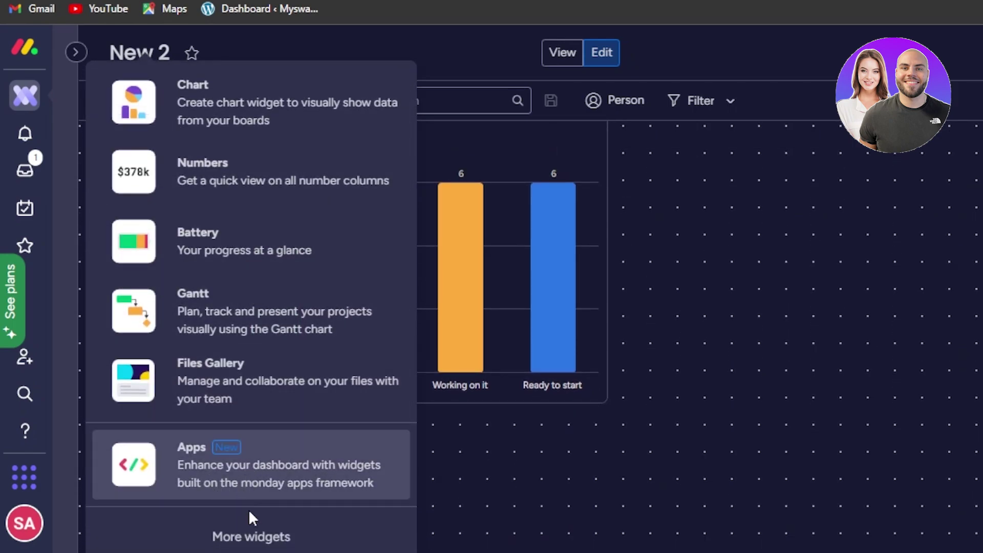
# Add a Todo List widget from the Widgets Center next to the Chart.
pyautogui.click(254, 533)
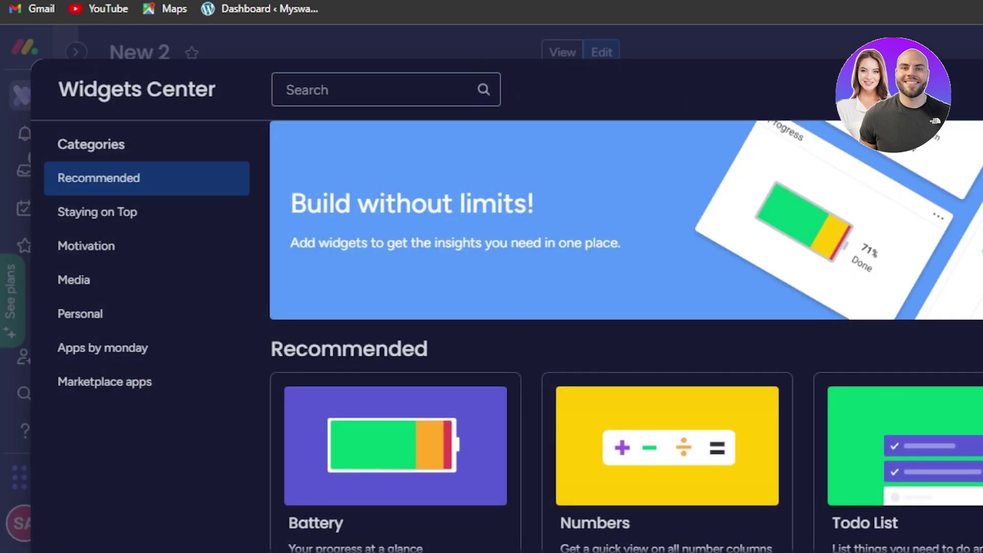
pyautogui.scroll(-4, 932, 402)
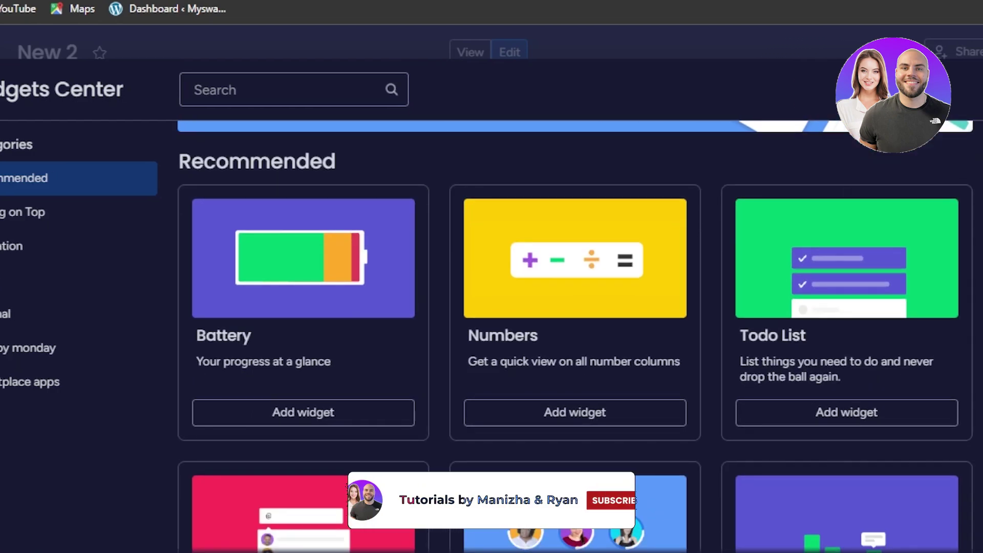
pyautogui.click(832, 410)
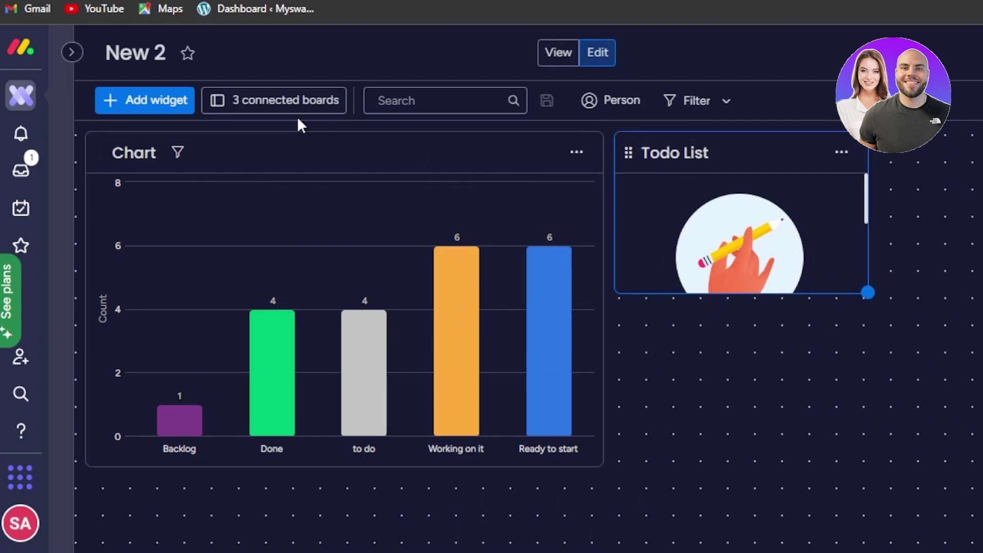
pyautogui.click(154, 101)
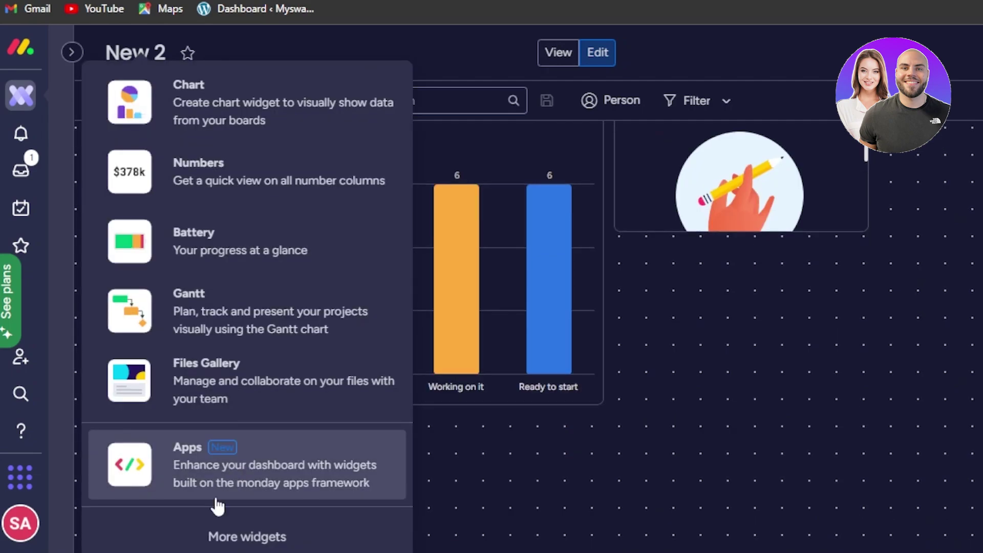
# Add a Calendar widget from the Widgets Center, then a Gantt widget covering Feb 11–13.
pyautogui.click(239, 542)
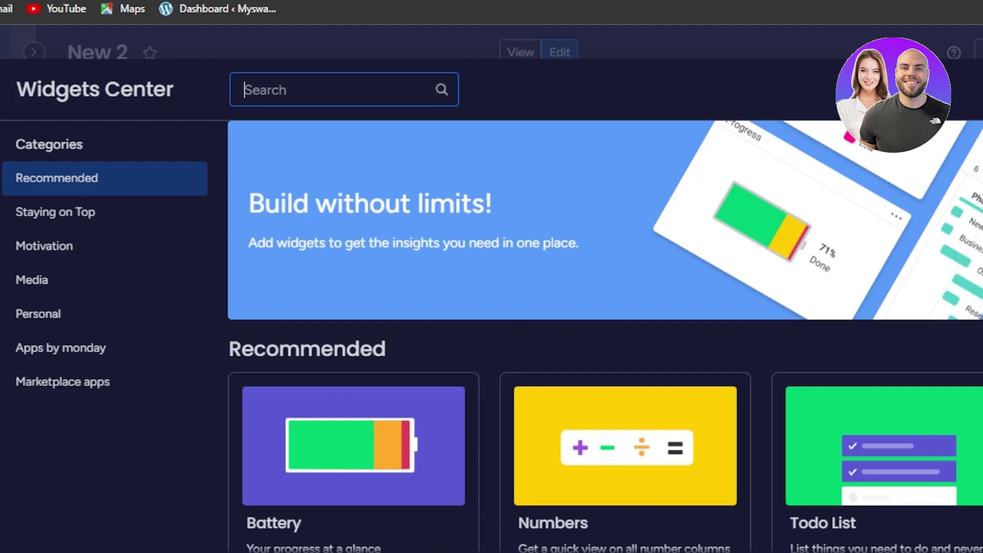
pyautogui.scroll(-5, 604, 333)
pyautogui.click(341, 435)
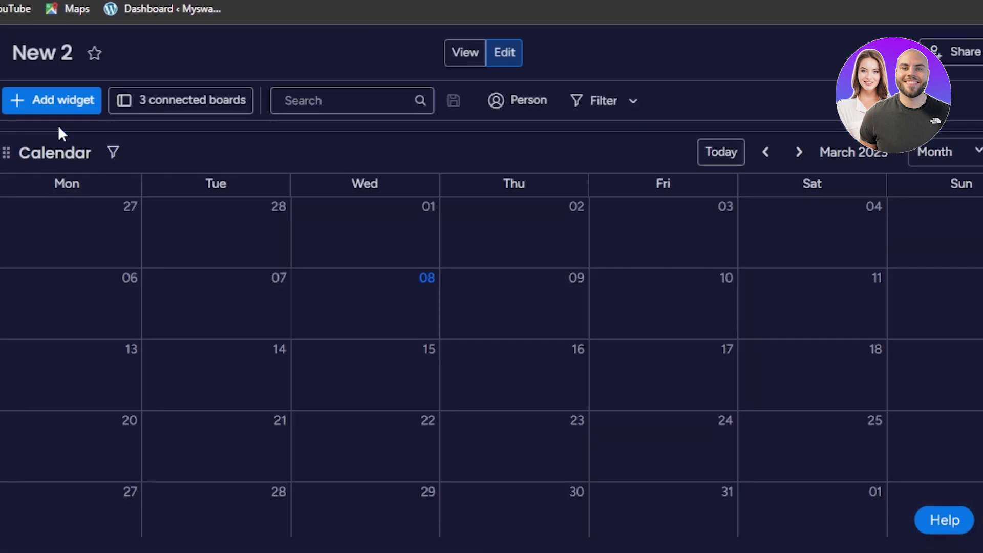
pyautogui.click(57, 101)
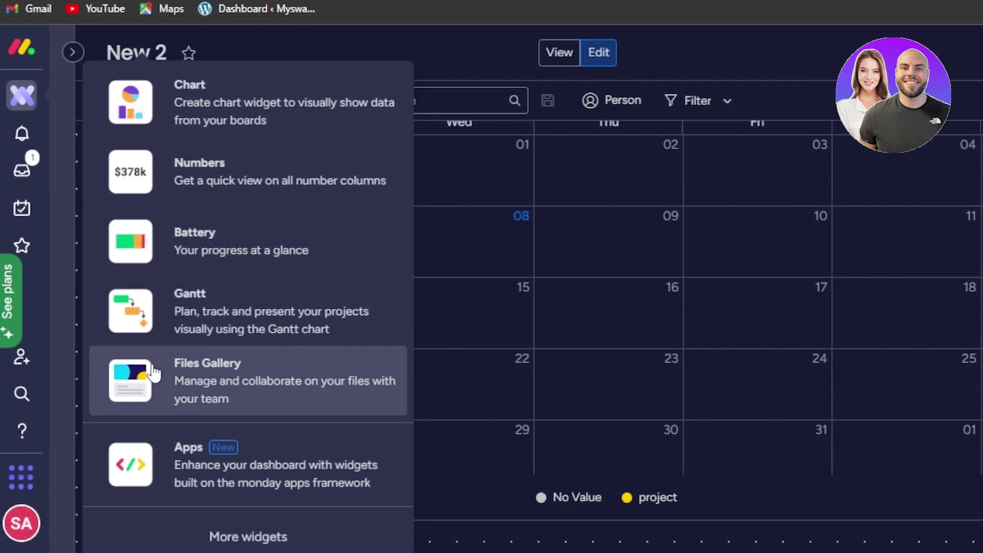
pyautogui.click(214, 307)
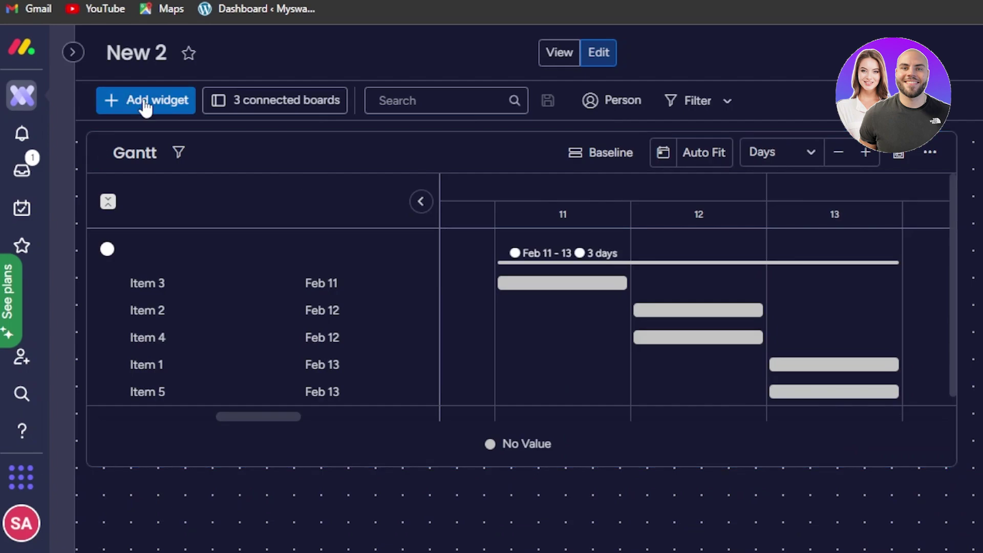
# Add the Table widget from the Staying on Top category, listing project items with person, status and date.
pyautogui.click(145, 101)
pyautogui.click(253, 535)
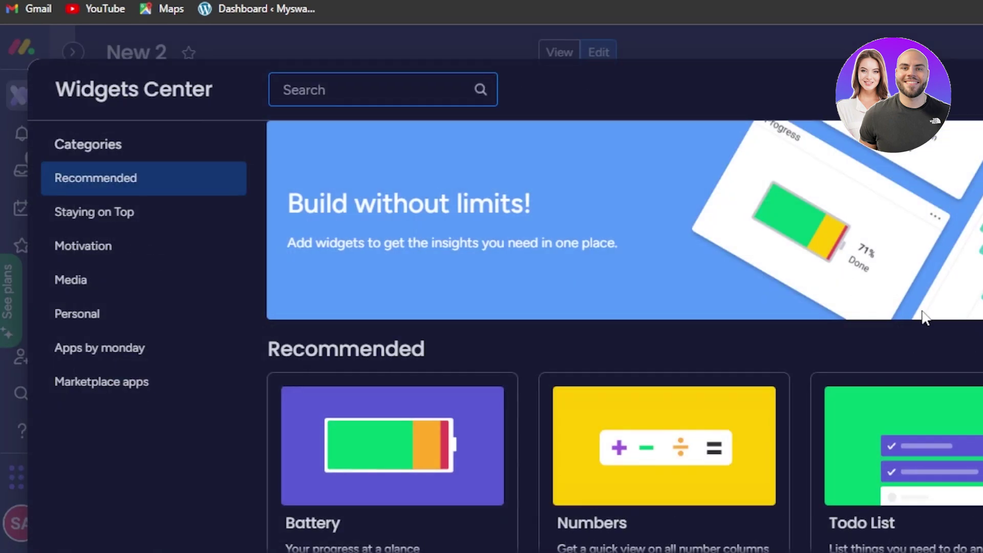
pyautogui.click(101, 228)
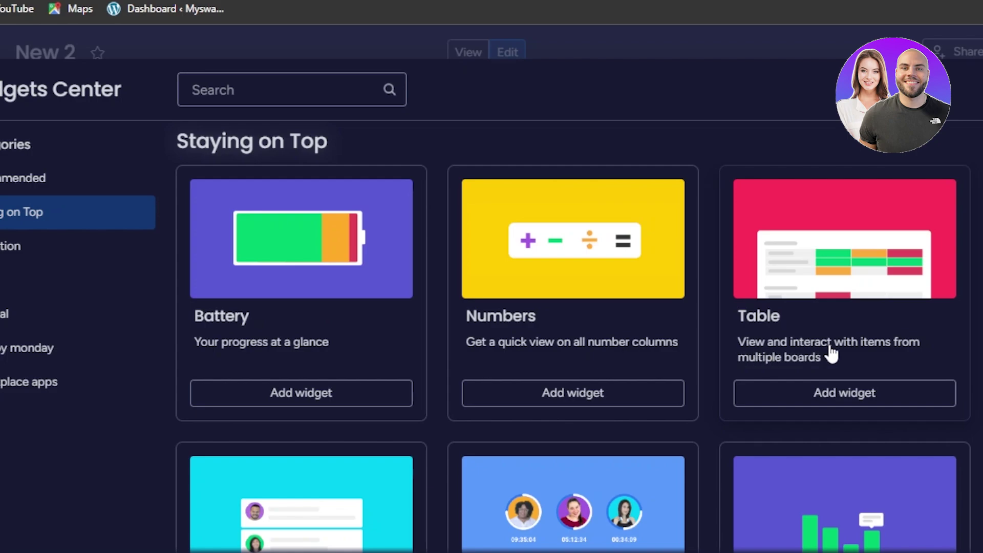
pyautogui.click(837, 401)
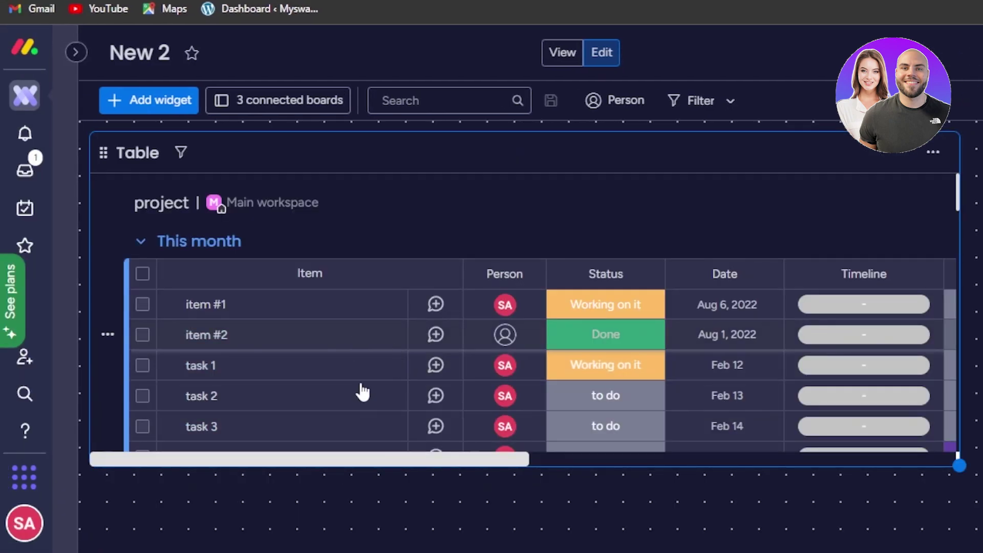
pyautogui.moveTo(956, 194); pyautogui.dragTo(956, 308)
pyautogui.click(149, 100)
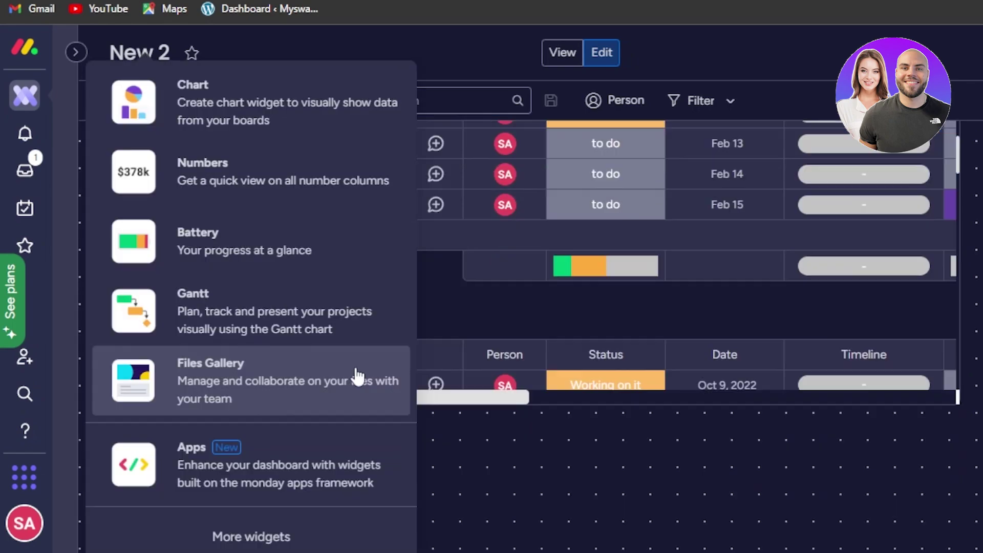
pyautogui.click(255, 538)
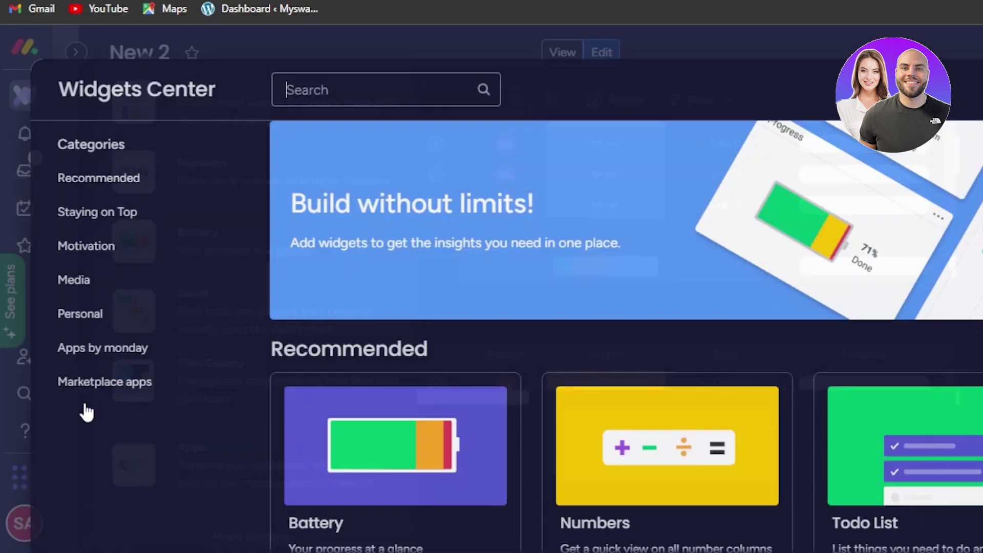
pyautogui.click(84, 383)
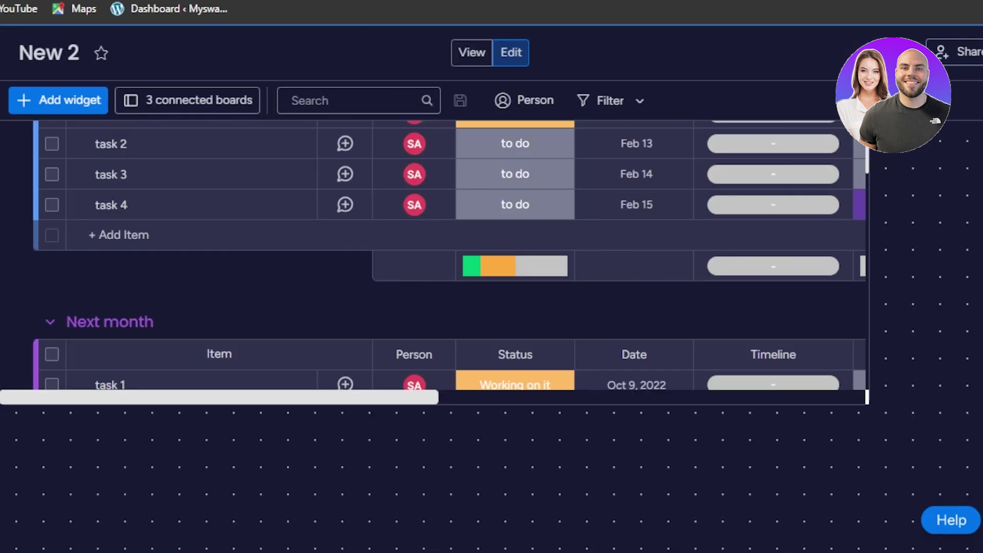
pyautogui.scroll(10, 435, 333)
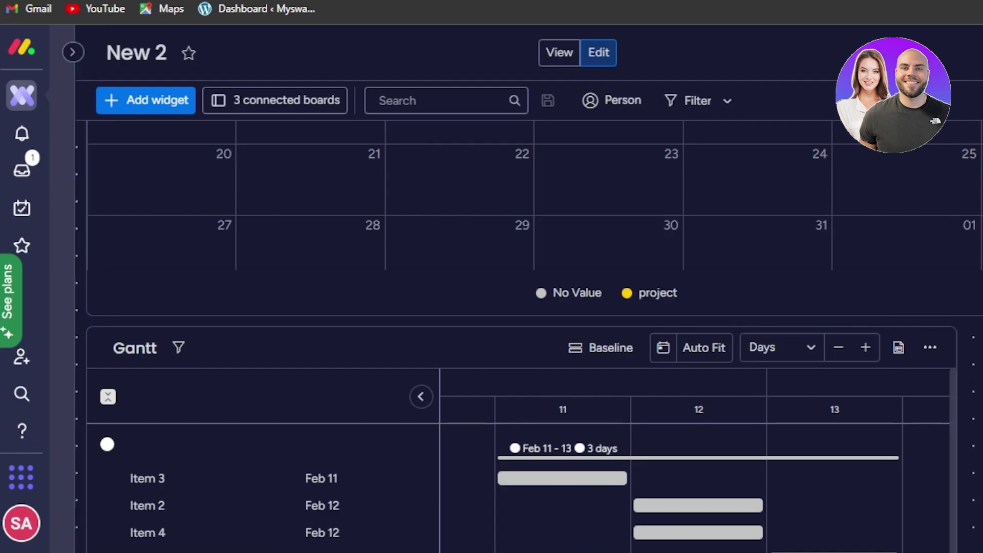
pyautogui.scroll(5, 534, 330)
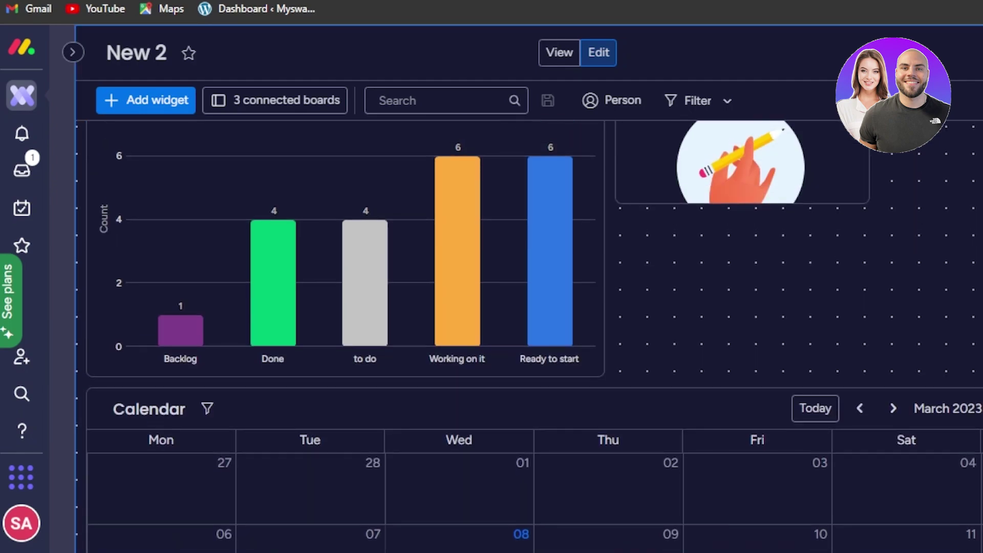
pyautogui.scroll(1, 535, 331)
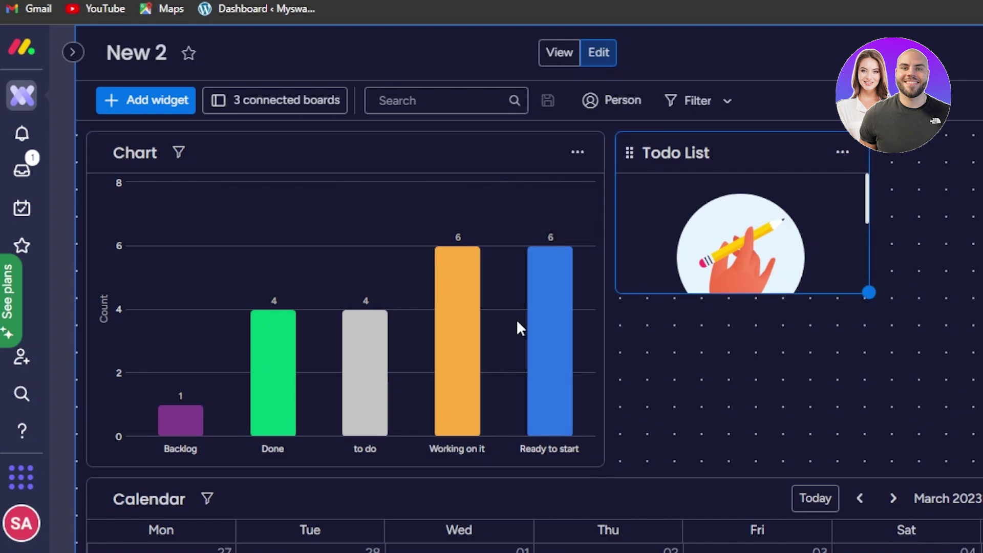
pyautogui.scroll(-10, 535, 330)
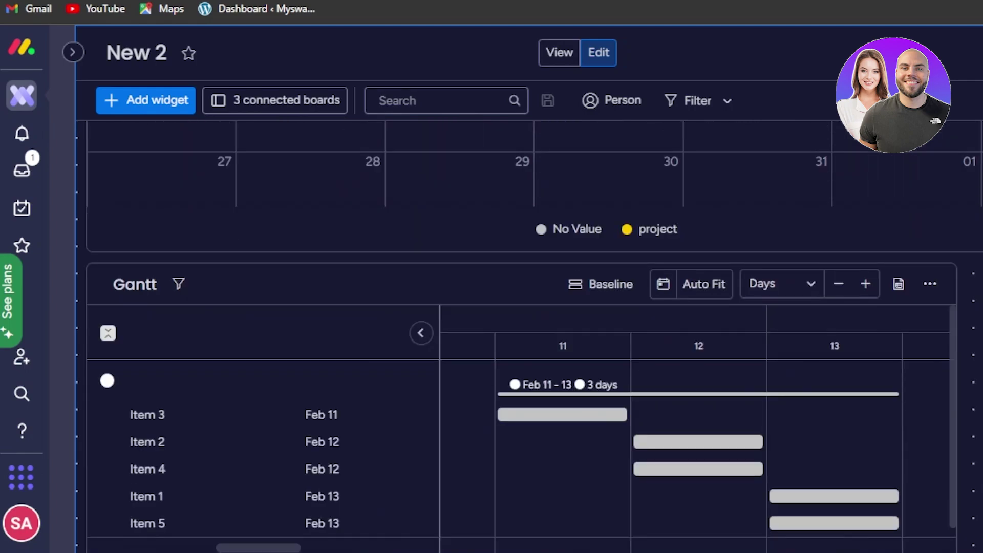
pyautogui.scroll(-7, 522, 338)
pyautogui.scroll(15, 523, 338)
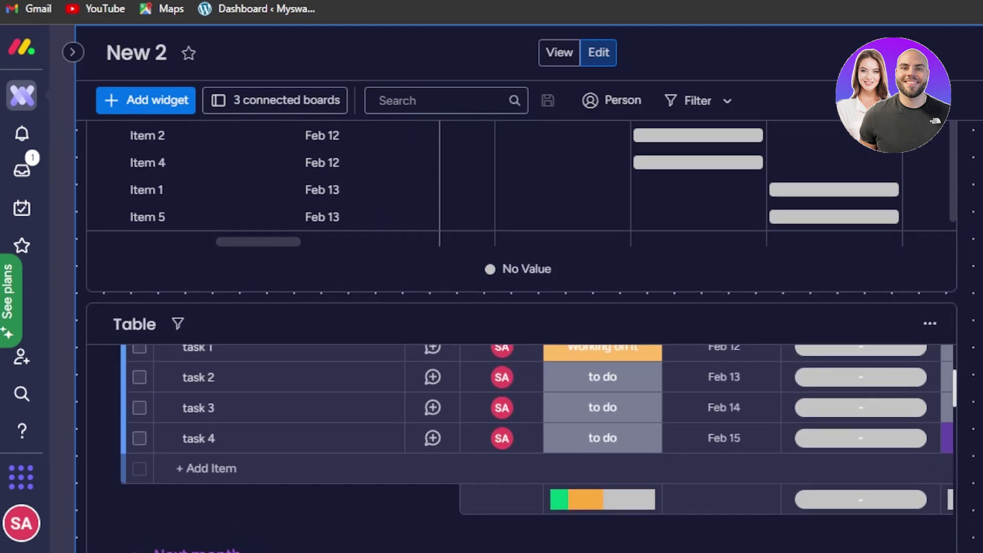
pyautogui.scroll(4, 535, 337)
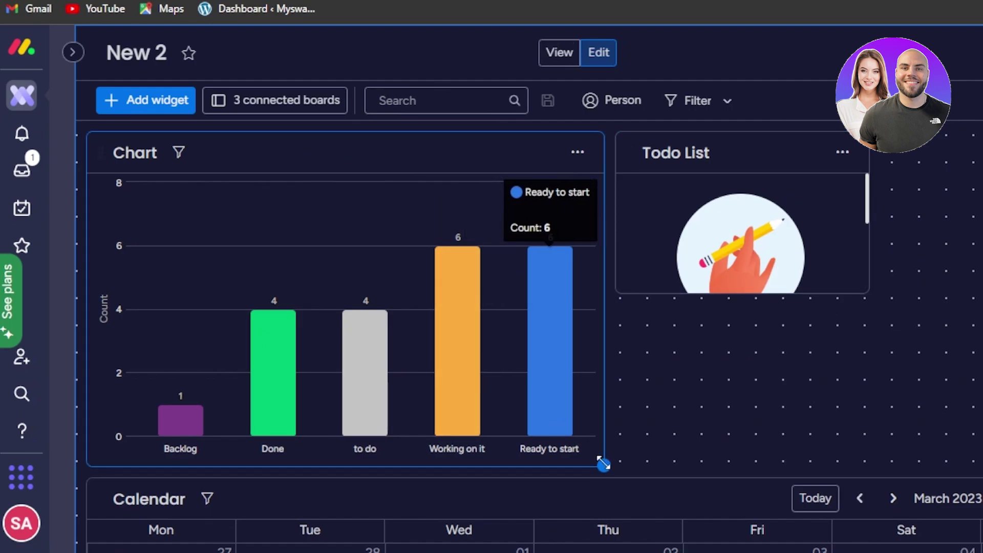
# Shrink the Chart widget from its bottom-right corner into a narrower, shorter box.
pyautogui.moveTo(603, 465); pyautogui.dragTo(431, 416)
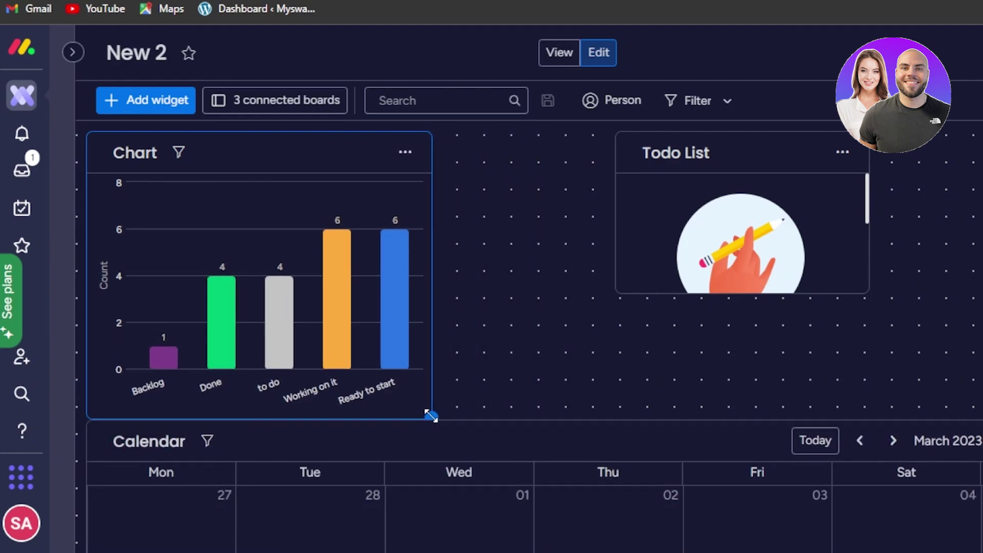
pyautogui.moveTo(561, 393); pyautogui.dragTo(499, 396)
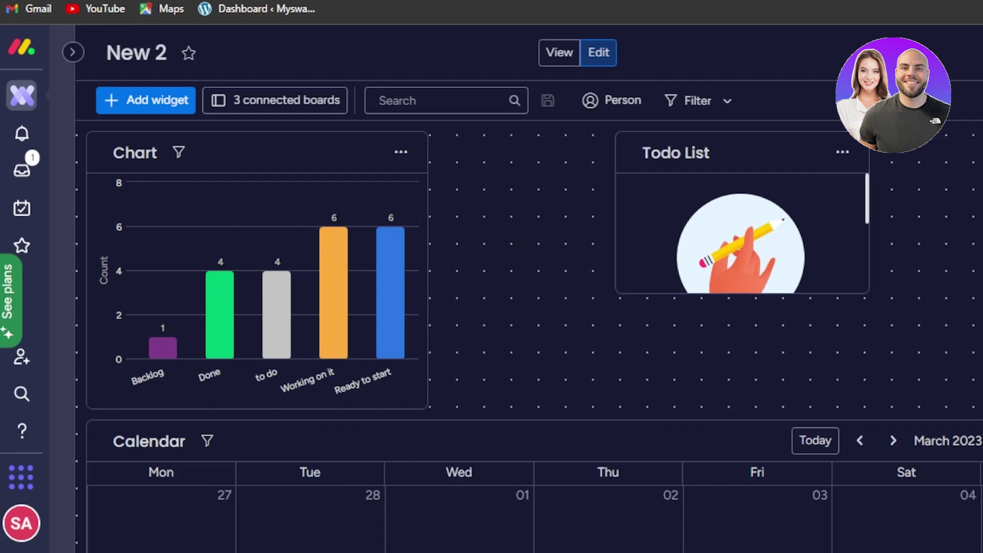
pyautogui.scroll(-20, 716, 341)
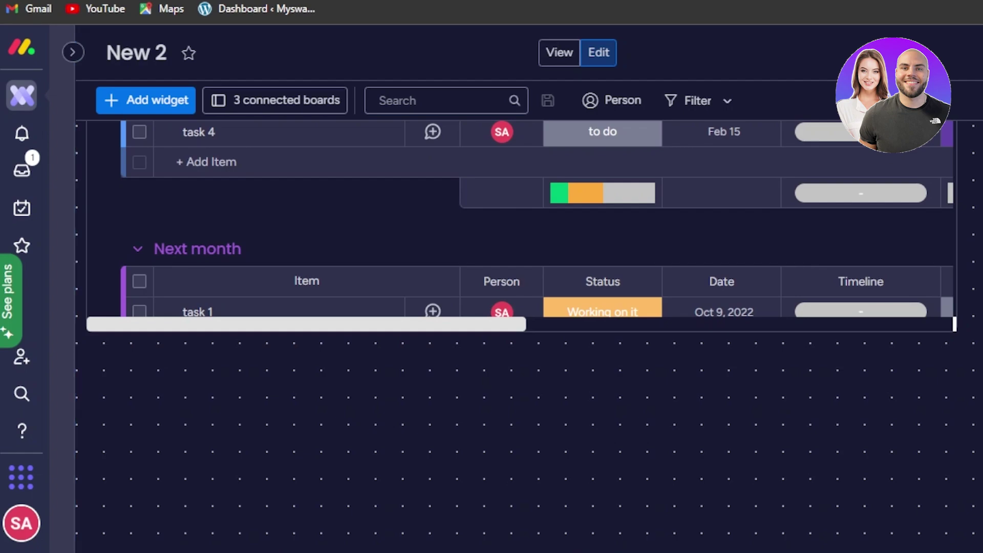
# Narrow the Table widget and move it up beside the Chart, above the Todo List.
pyautogui.scroll(5, 521, 338)
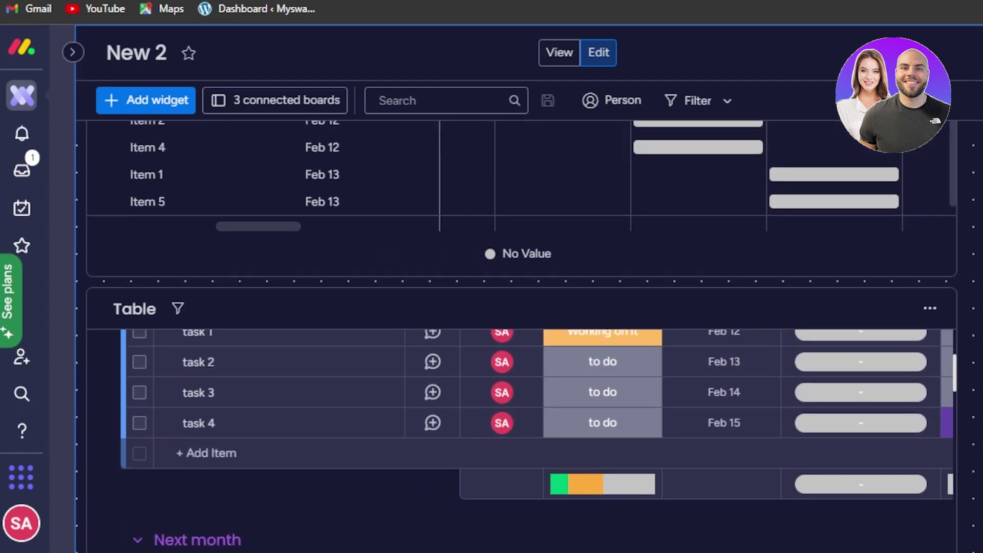
pyautogui.scroll(-2, 746, 288)
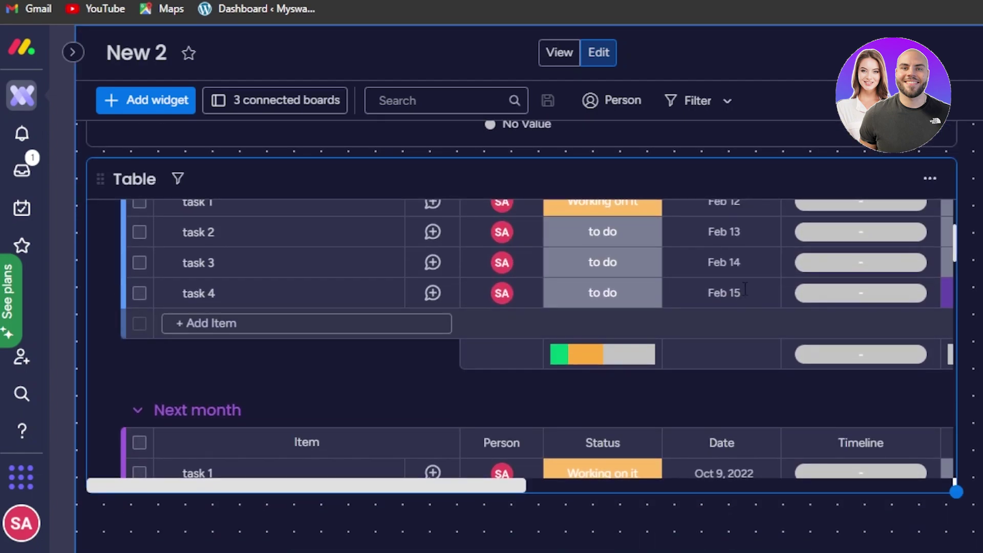
pyautogui.click(724, 293)
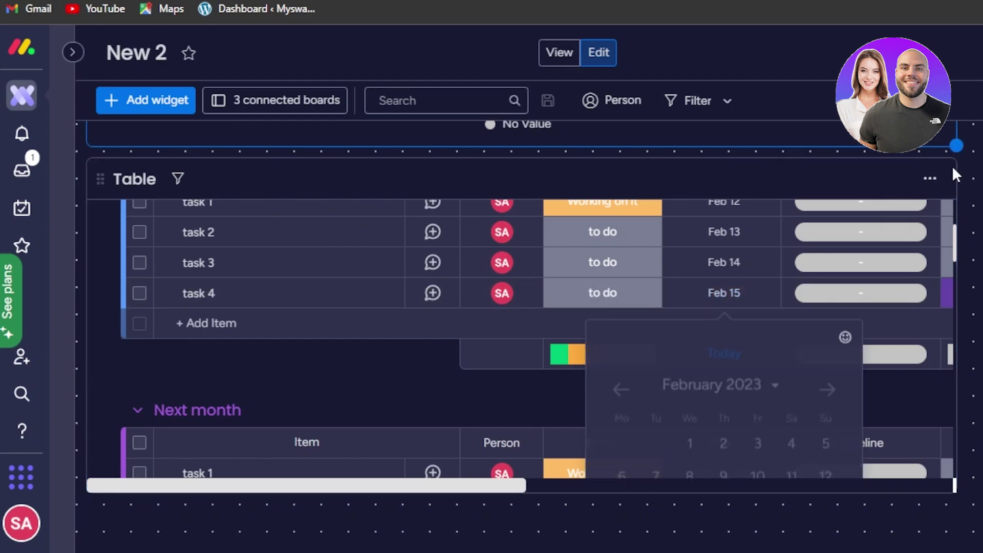
pyautogui.scroll(-2, 945, 450)
pyautogui.moveTo(877, 456); pyautogui.dragTo(525, 435)
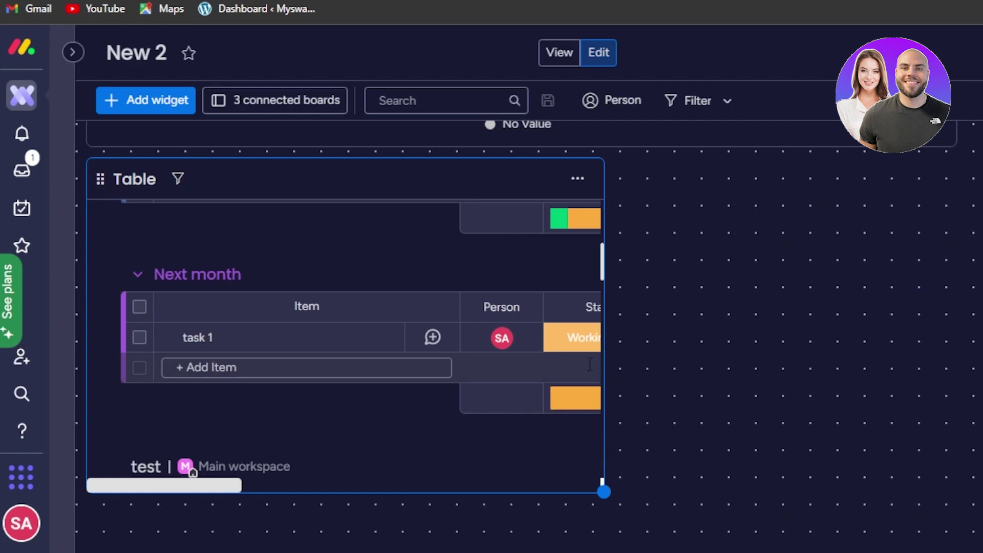
pyautogui.moveTo(100, 179); pyautogui.dragTo(454, 154)
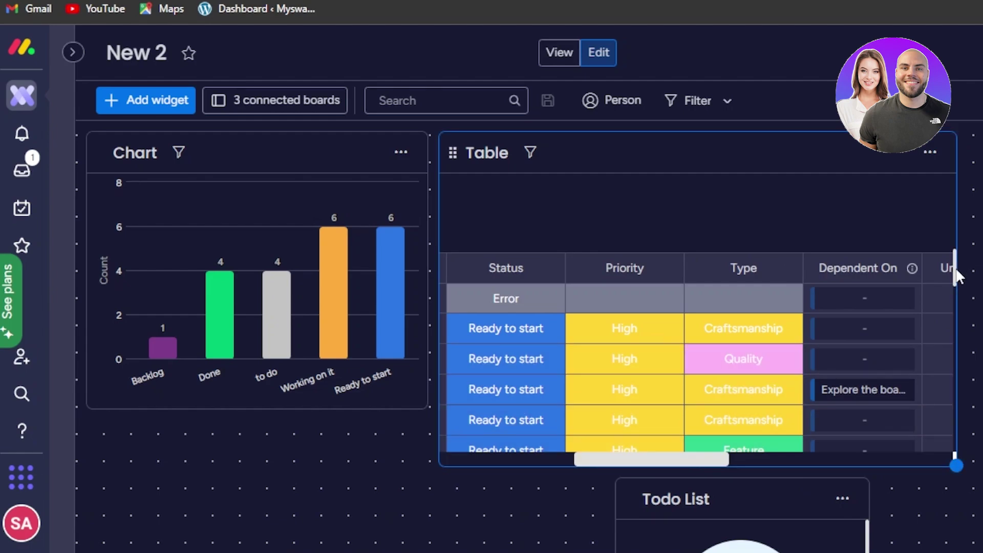
pyautogui.moveTo(428, 409); pyautogui.dragTo(428, 410)
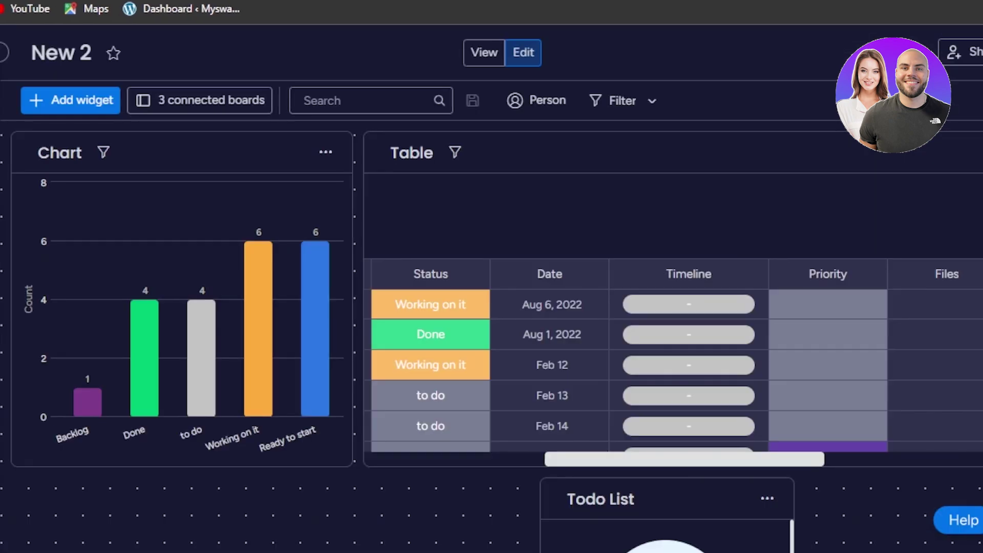
pyautogui.scroll(-3, 492, 308)
pyautogui.scroll(3, 492, 333)
pyautogui.scroll(-5, 491, 333)
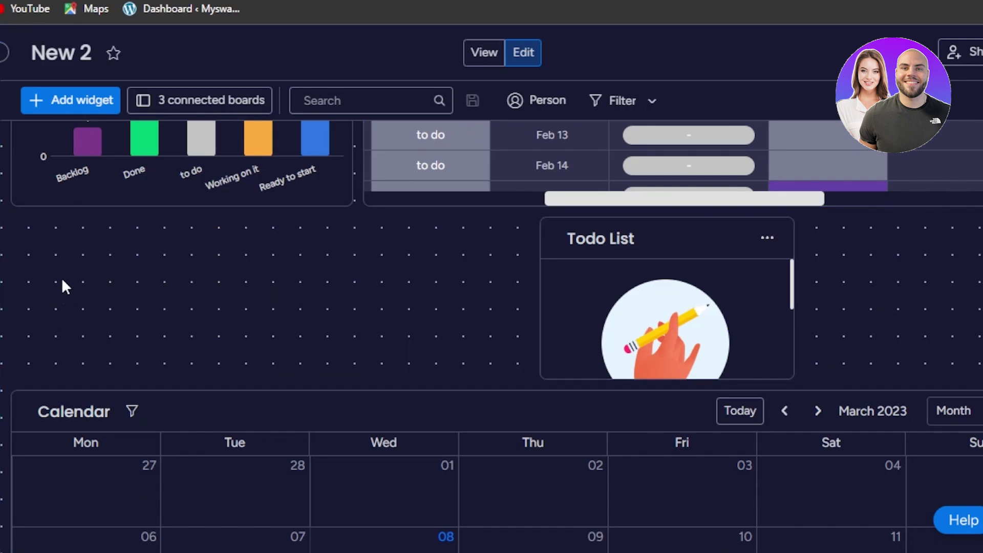
pyautogui.scroll(-5, 529, 321)
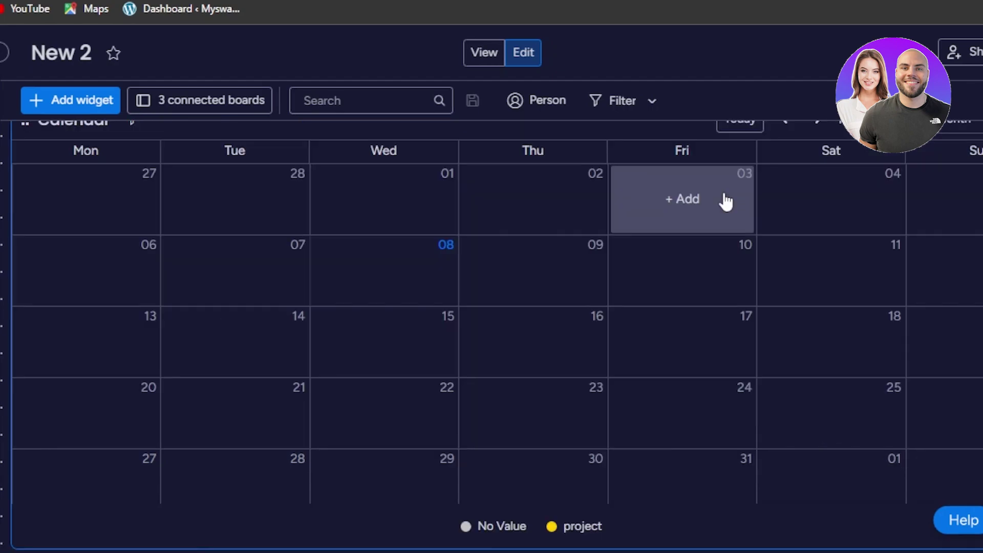
pyautogui.scroll(7, 687, 430)
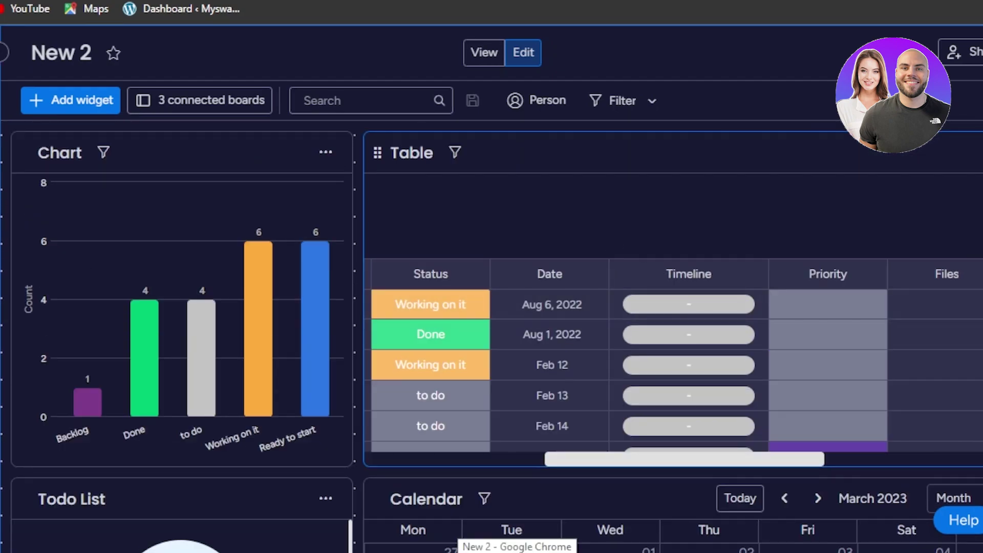
pyautogui.scroll(-2, 637, 250)
pyautogui.scroll(2, 717, 231)
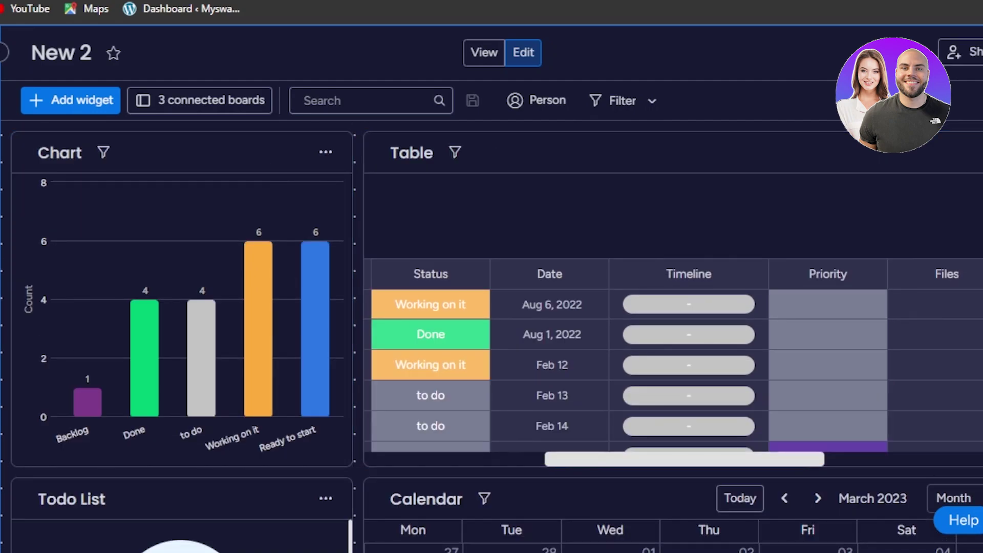
pyautogui.scroll(-5, 342, 288)
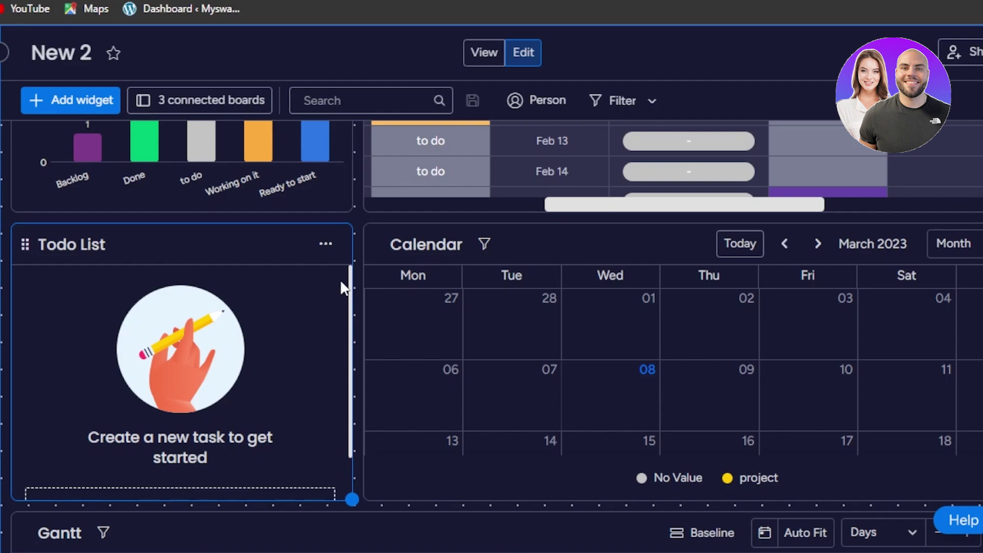
pyautogui.scroll(-7, 512, 344)
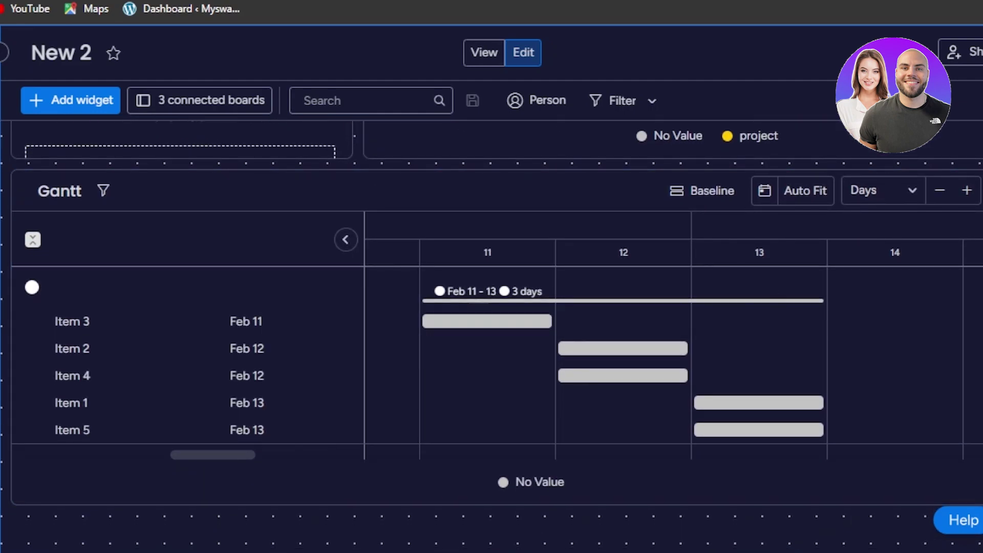
pyautogui.scroll(12, 960, 138)
# Switch New 2 to view mode and scroll through the Chart, Table, Todo List, Calendar and Gantt widgets.
pyautogui.click(487, 54)
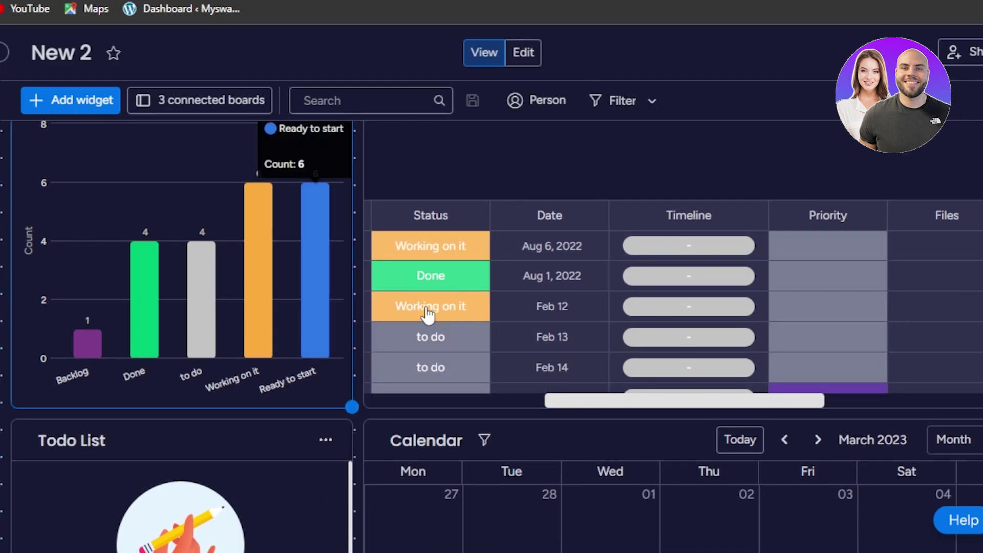
pyautogui.scroll(-8, 483, 295)
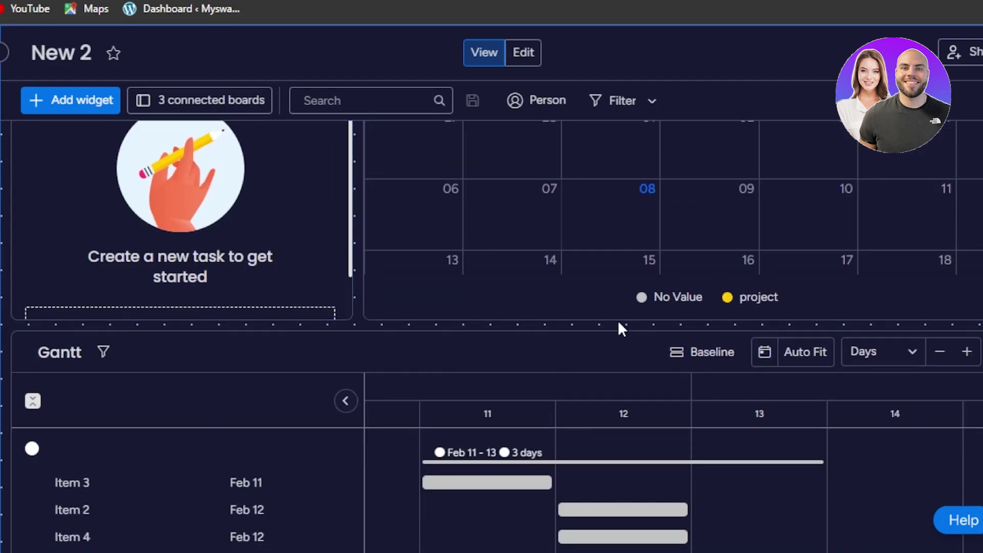
pyautogui.scroll(6, 261, 123)
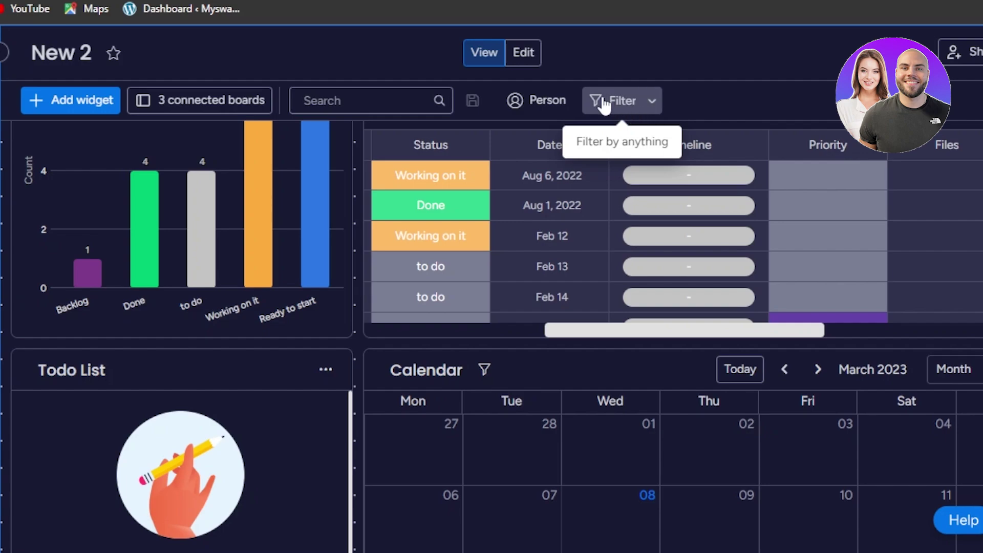
pyautogui.scroll(-7, 492, 336)
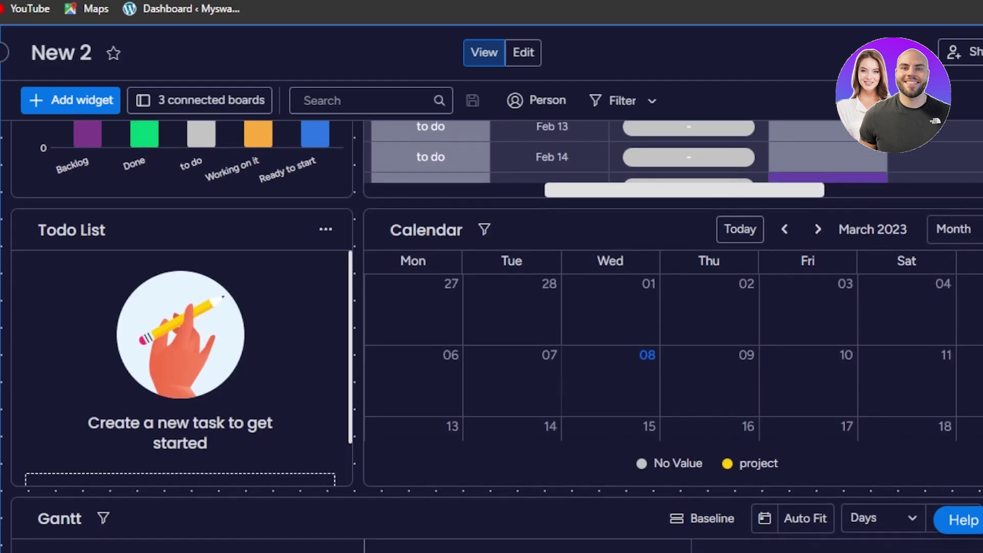
pyautogui.scroll(8, 492, 336)
pyautogui.scroll(2, 491, 337)
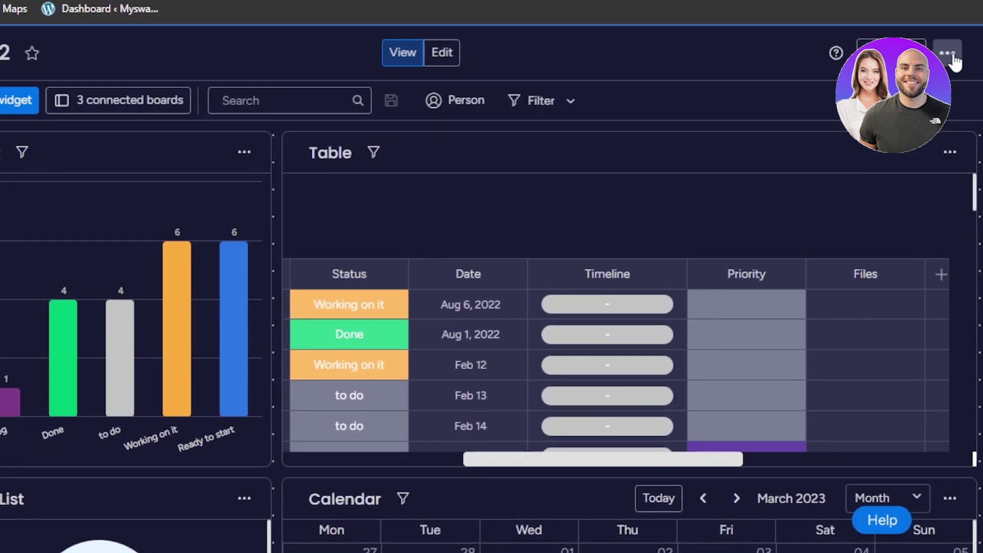
pyautogui.click(948, 55)
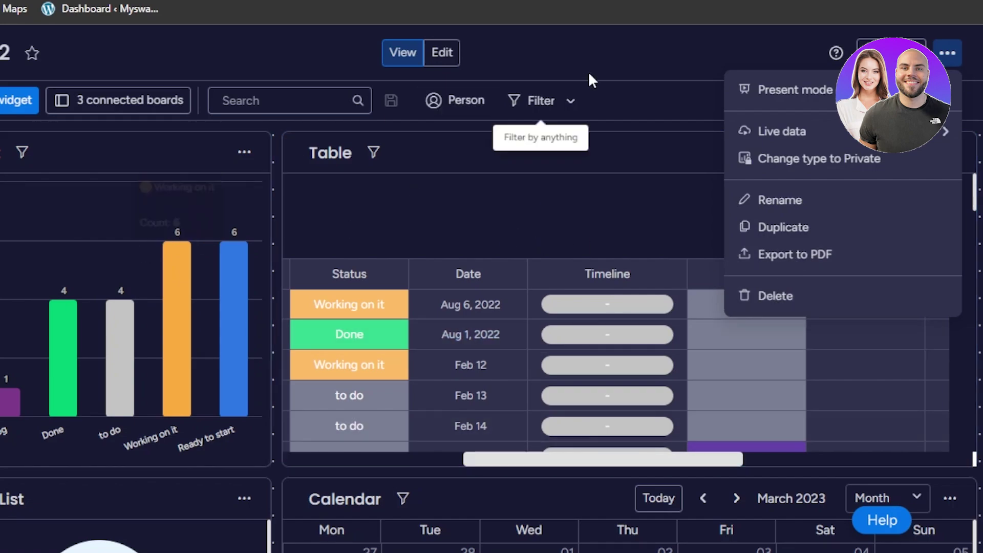
pyautogui.click(290, 199)
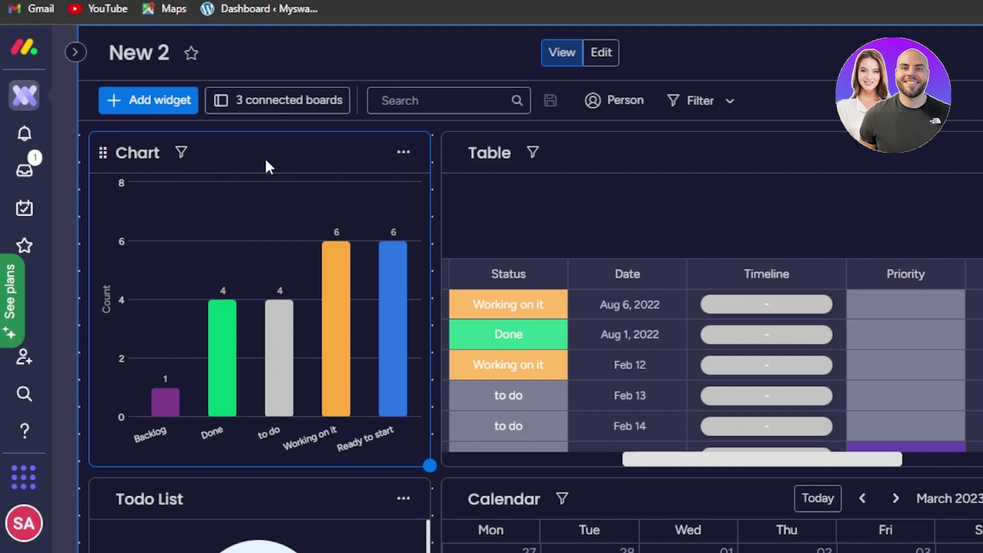
# Add a 'test' item to the This month group in the expanded Table, then return to the dashboard.
pyautogui.moveTo(297, 213)
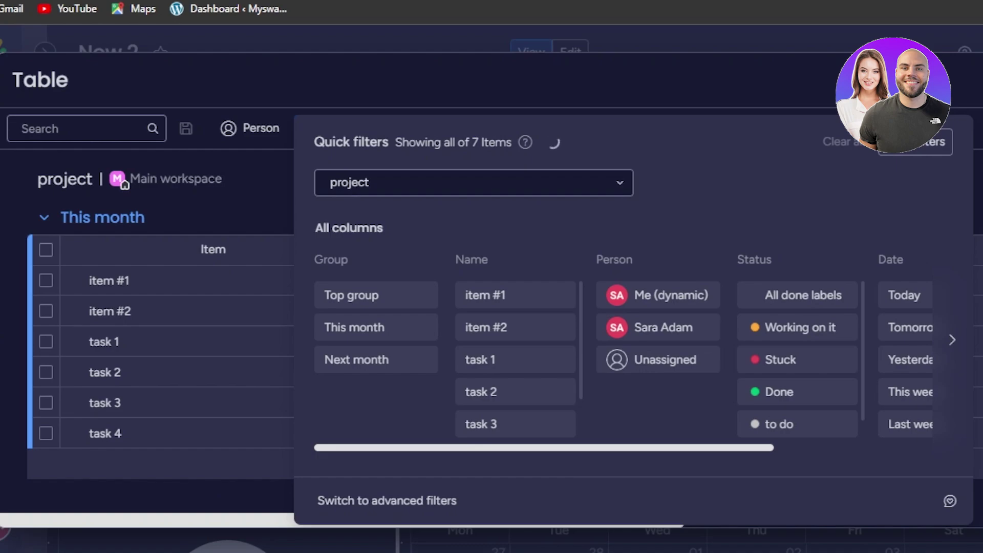
pyautogui.press('Escape')
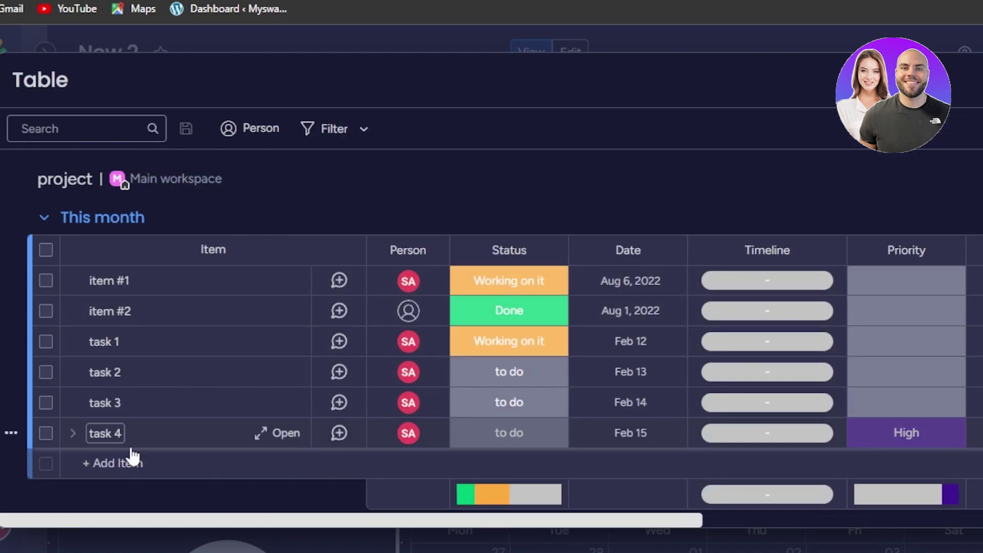
pyautogui.click(141, 456)
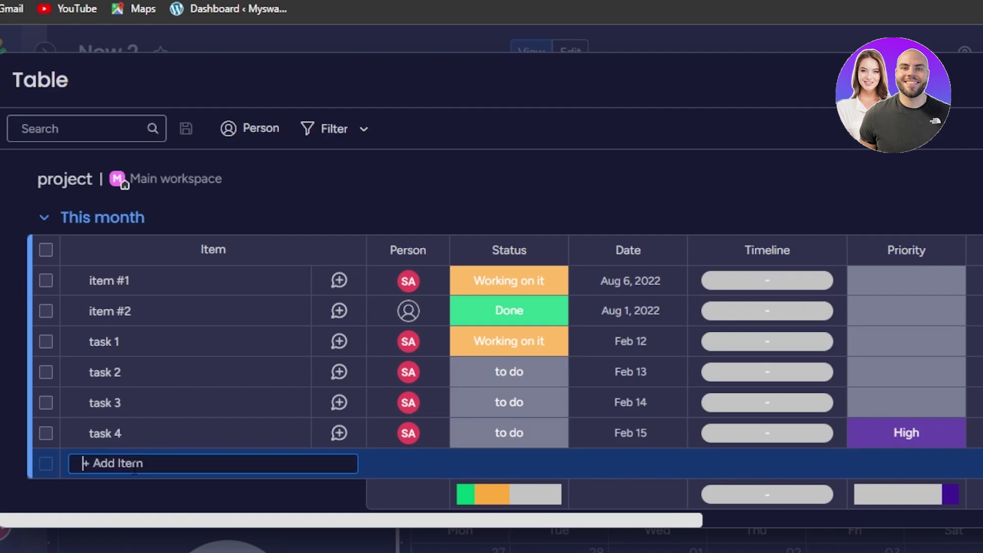
pyautogui.write('test')
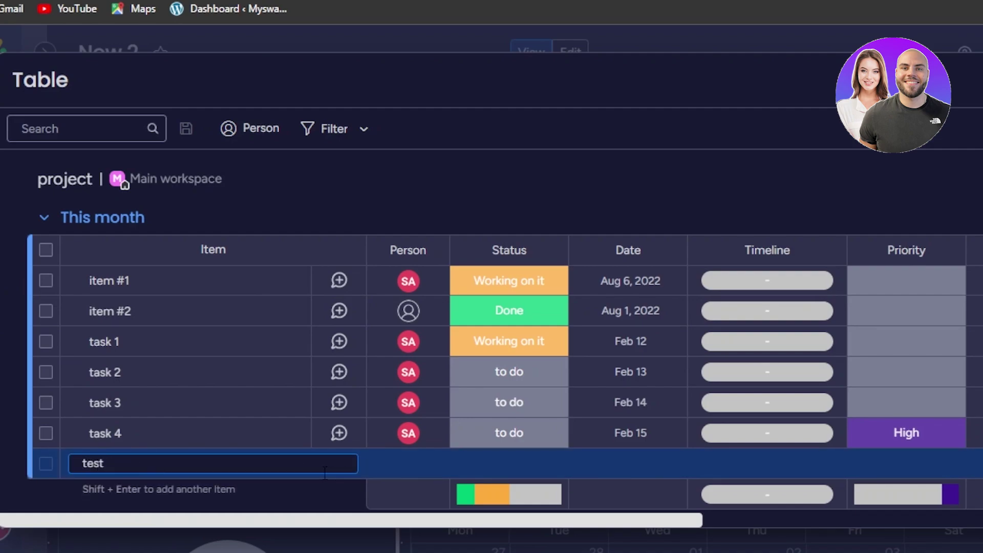
pyautogui.press('Return')
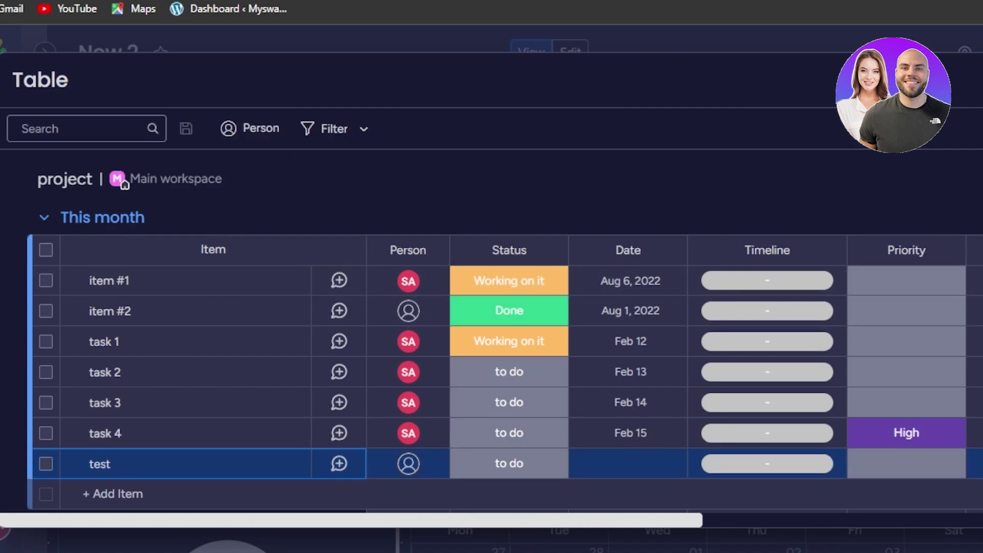
pyautogui.press('Escape')
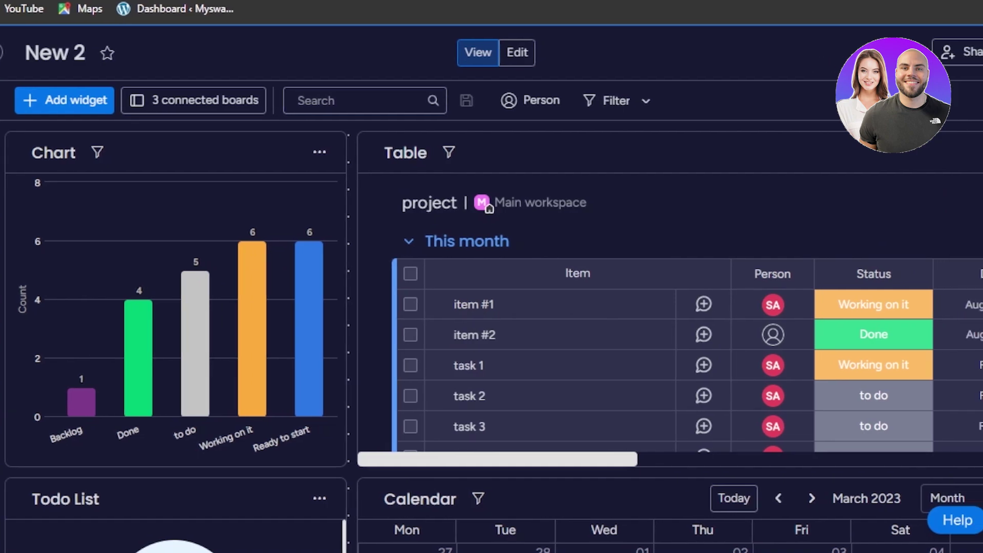
pyautogui.scroll(-5, 493, 336)
pyautogui.scroll(5, 494, 337)
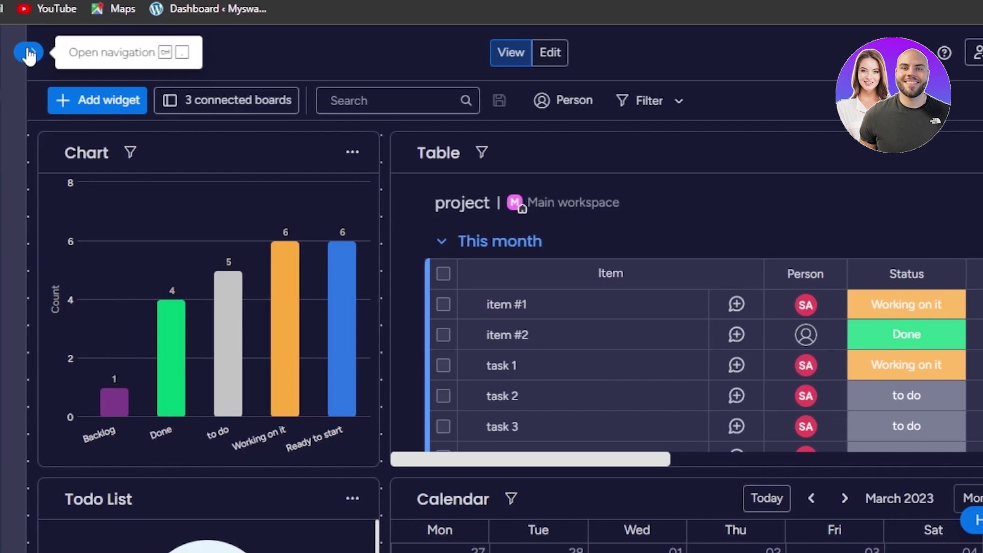
pyautogui.click(28, 53)
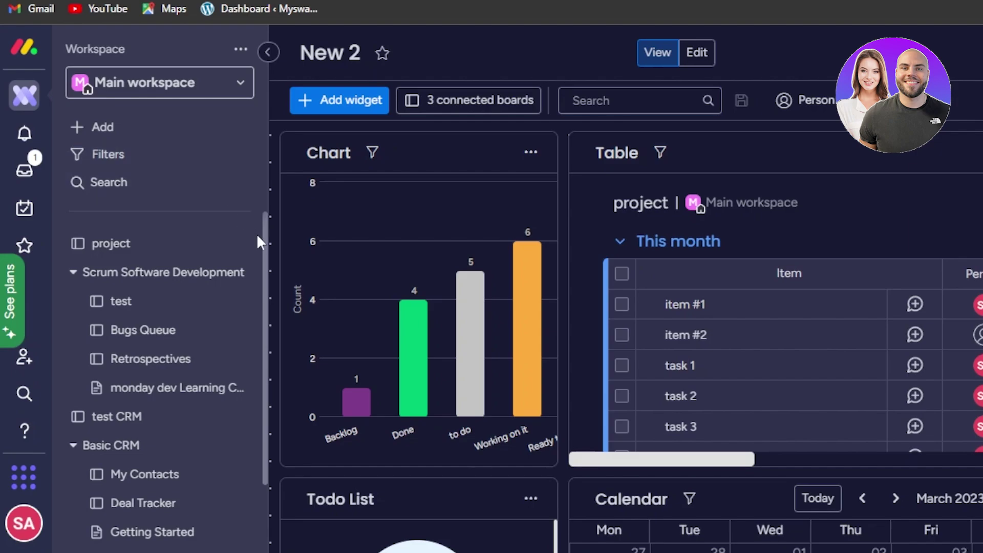
pyautogui.click(262, 53)
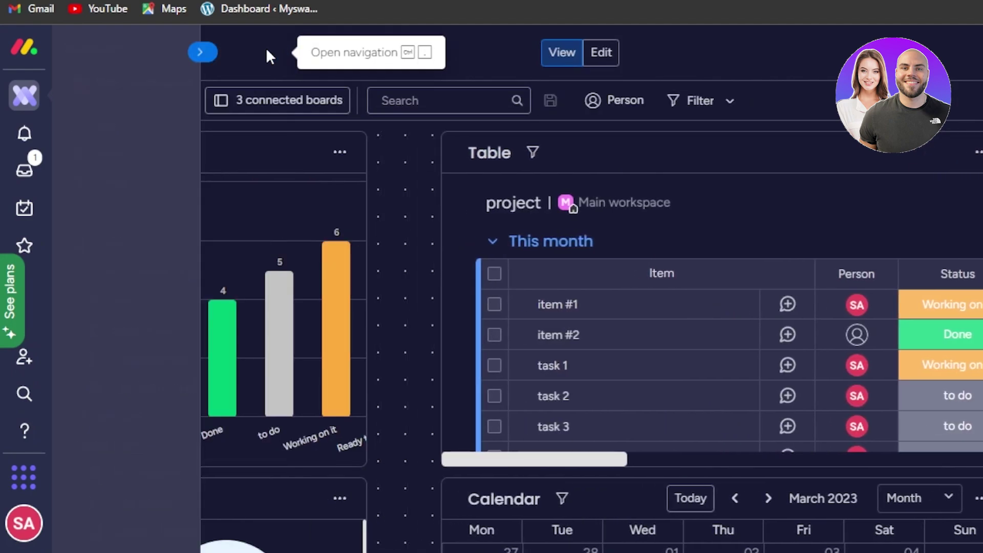
pyautogui.scroll(-3, 979, 224)
pyautogui.scroll(-3, 979, 224)
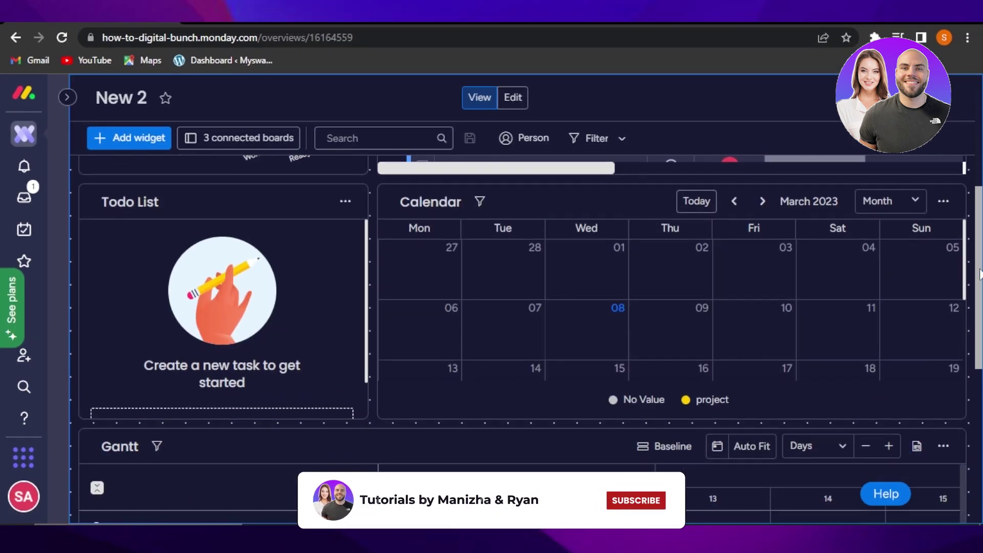
pyautogui.scroll(5, 979, 224)
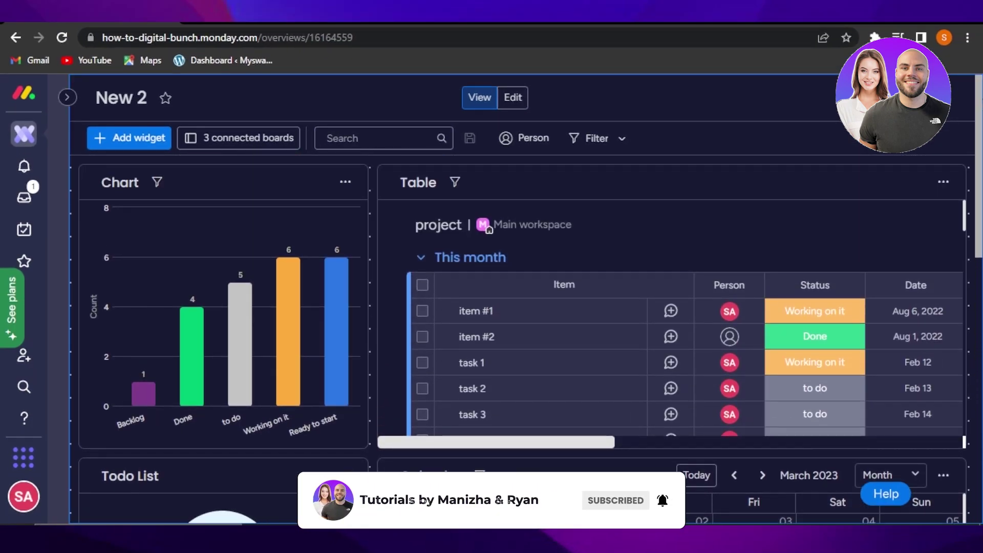